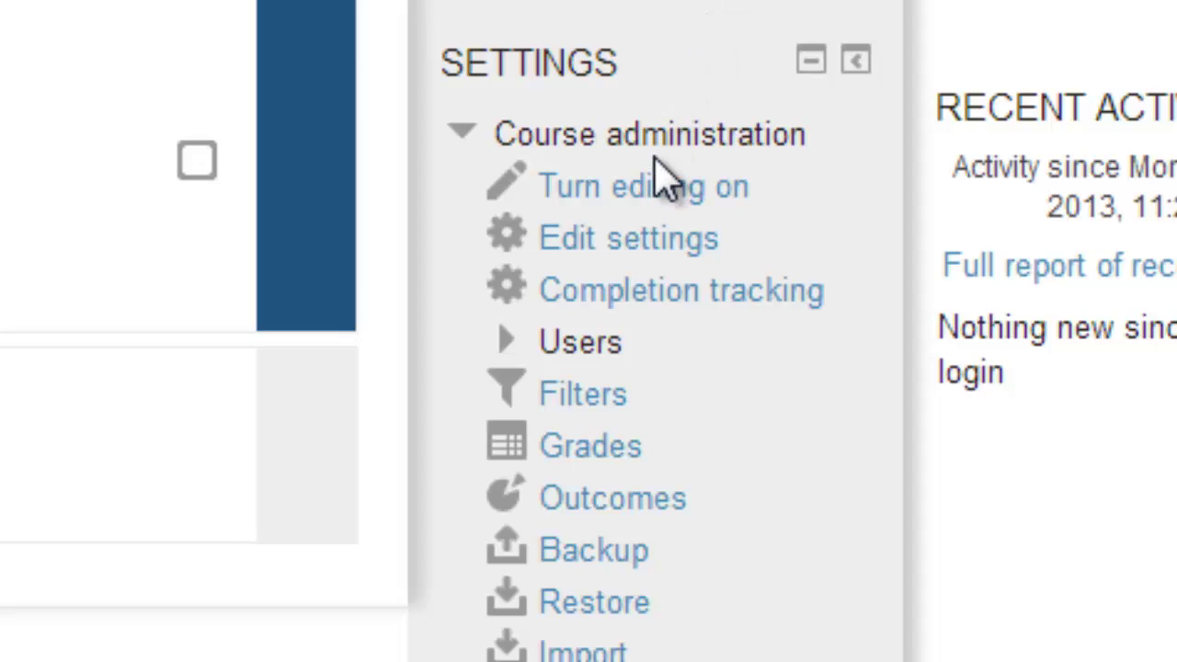
Go to the course Outcomes page listing PLO1 Ability to Write and PLO2 Kitty Lovin'.
{"action": "left_click", "coordinate": [573, 501]}
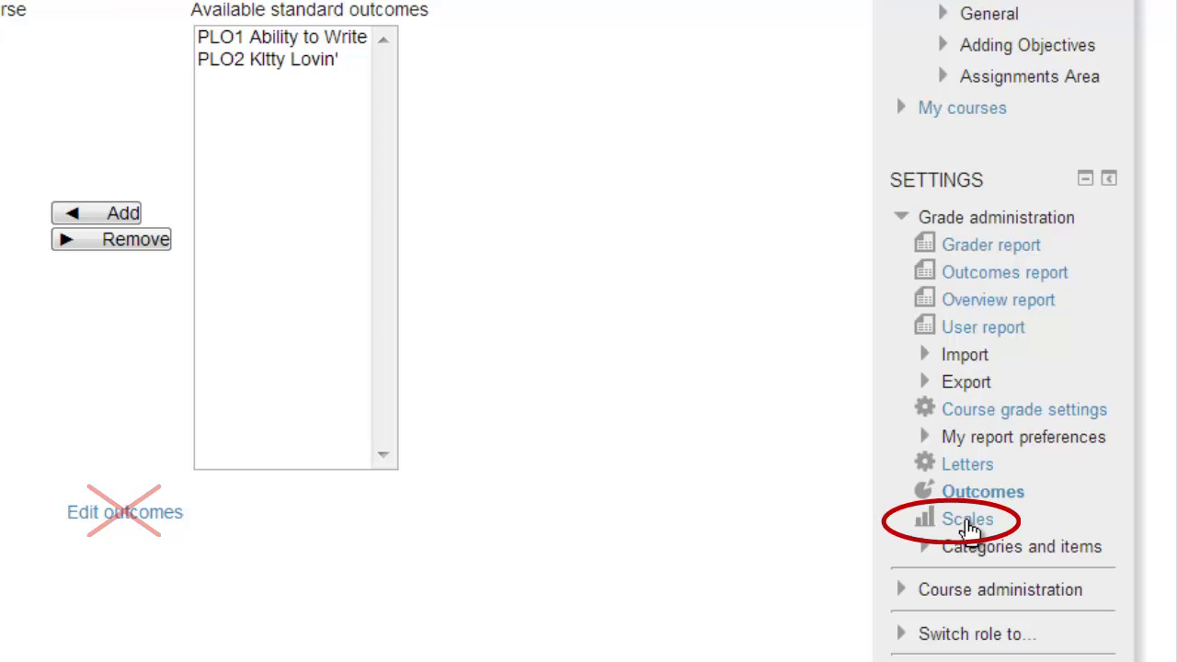
Show the course Scales list with the Ability to Love and Ability to Write scales.
{"action": "left_click", "coordinate": [968, 521]}
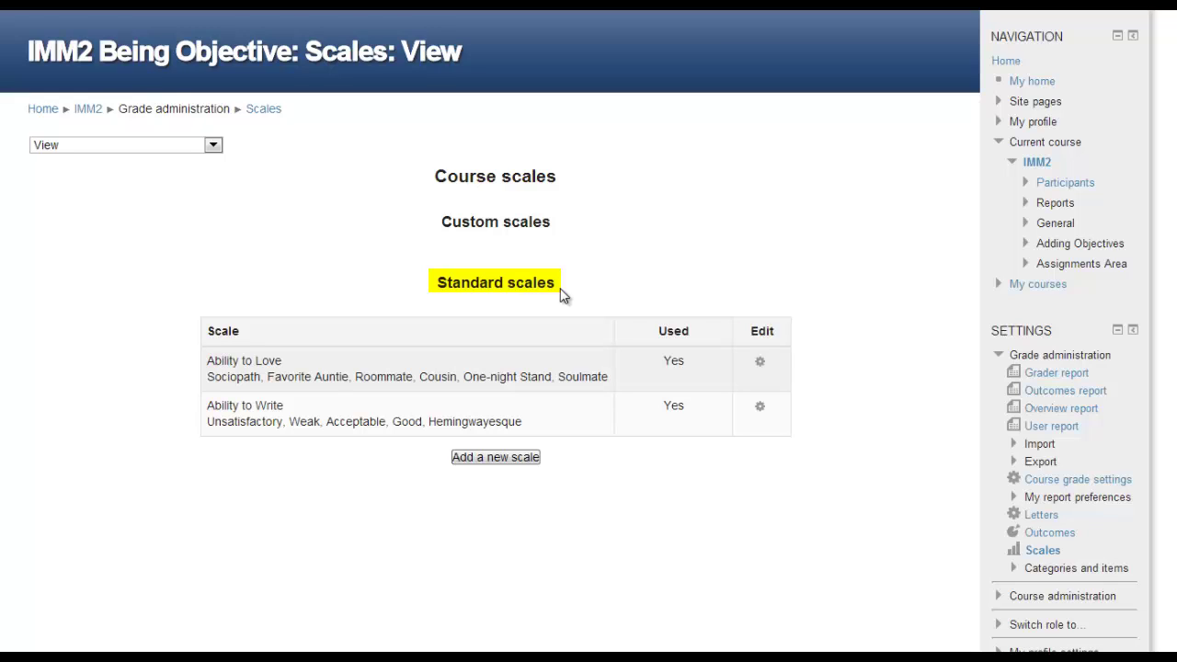
Add a standard scale named Satisfaction with five levels, Not very satisfactory to very satisfactory.
{"action": "left_click", "coordinate": [492, 458]}
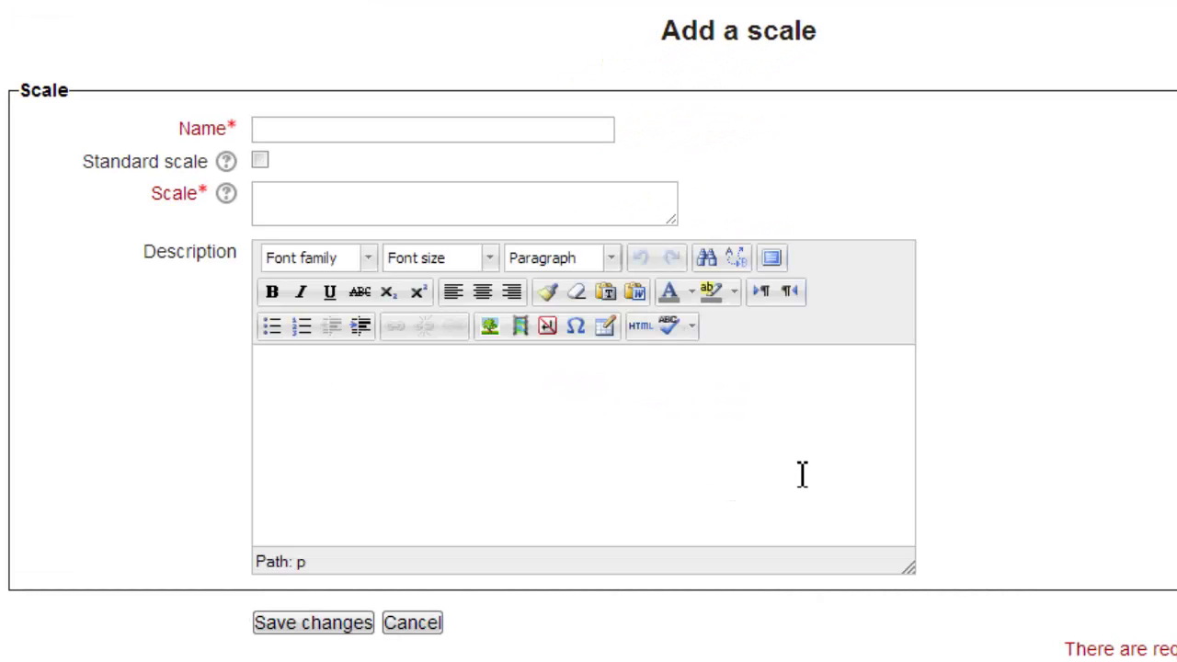
{"action": "left_click", "coordinate": [455, 131]}
{"action": "right_click", "coordinate": [450, 130]}
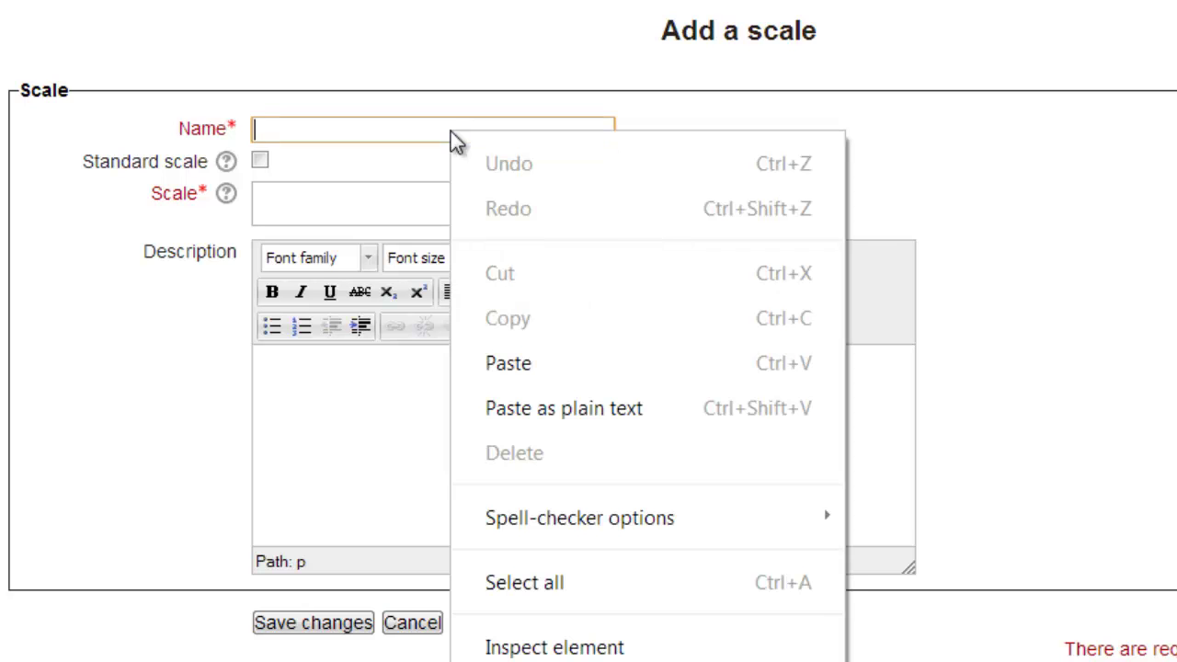
{"action": "left_click", "coordinate": [505, 365]}
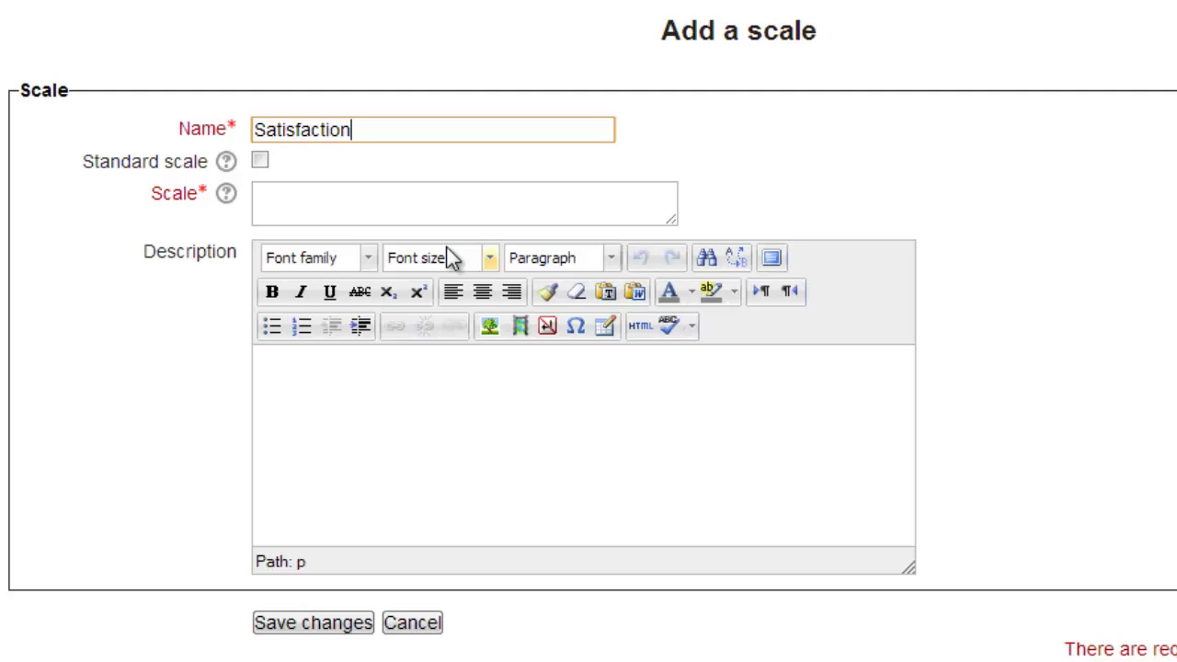
{"action": "left_click", "coordinate": [261, 162]}
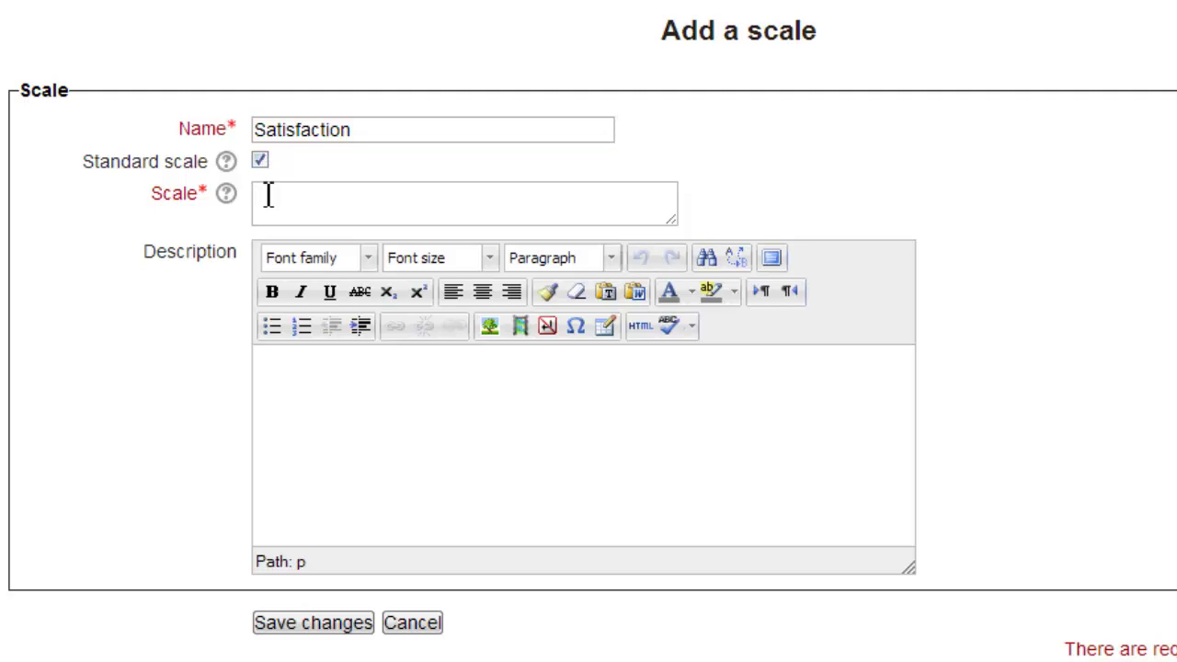
{"action": "left_click", "coordinate": [268, 195]}
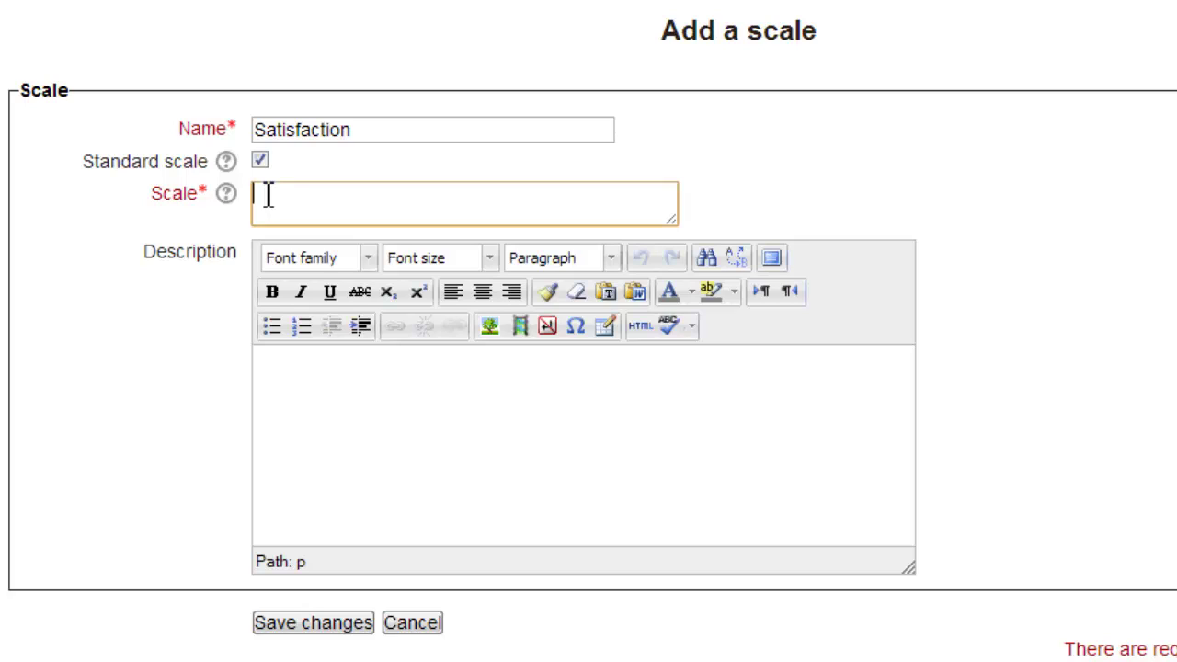
{"action": "type", "text": "Not very satisfactory, Not satisfactory, neither, satisfactory, very satisfactory"}
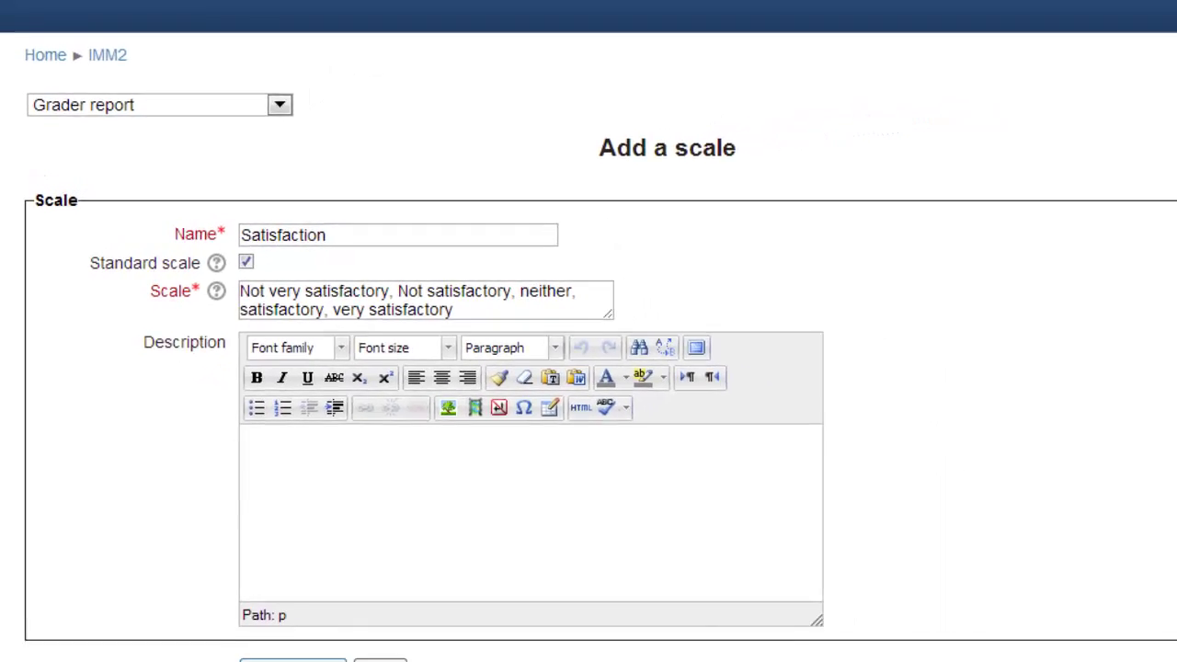
Save the Satisfaction scale and bring up the Edit outcomes list with PLO1 and PLO2.
{"action": "left_click", "coordinate": [290, 659]}
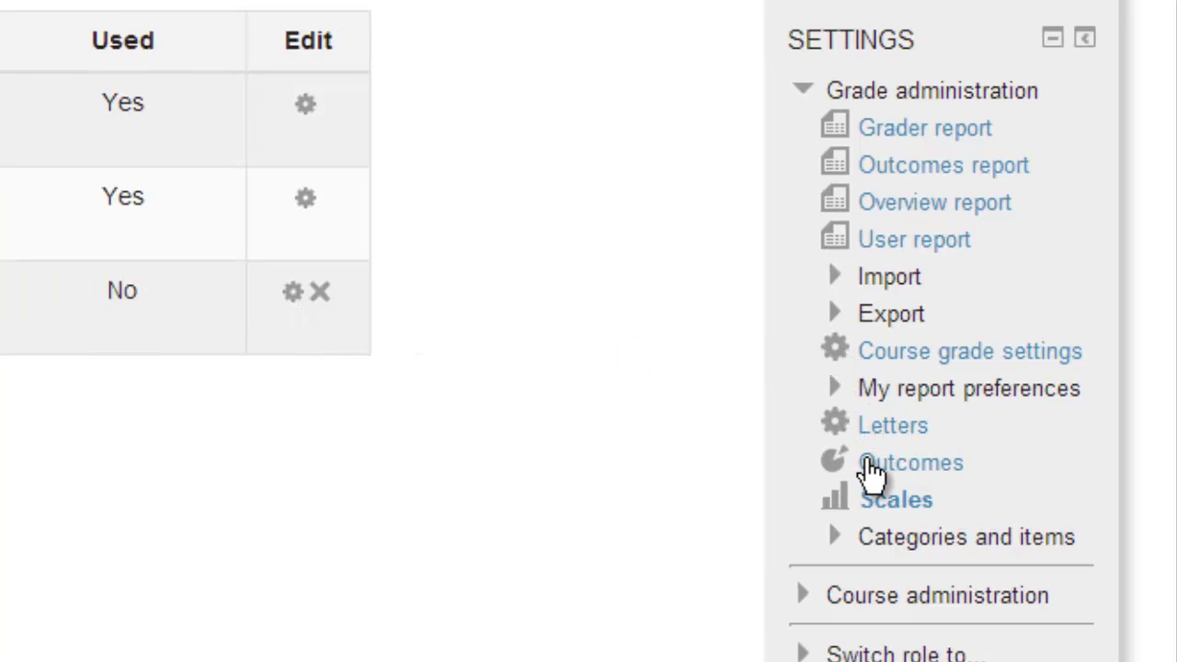
{"action": "left_click", "coordinate": [870, 469]}
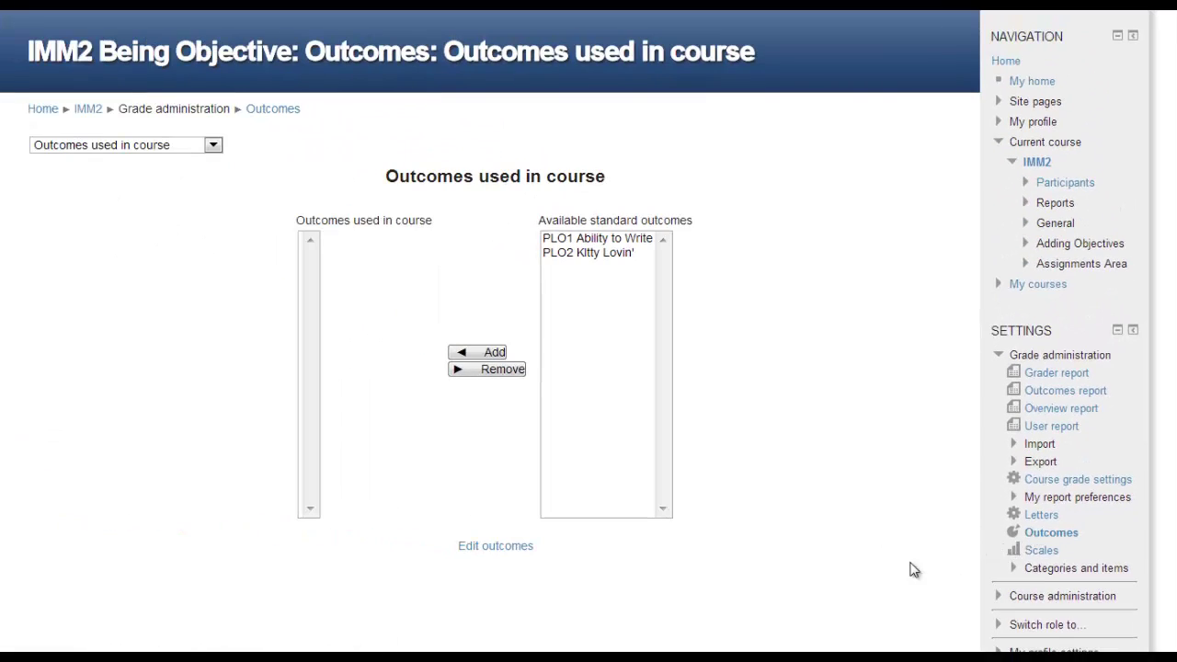
{"action": "left_click", "coordinate": [510, 548]}
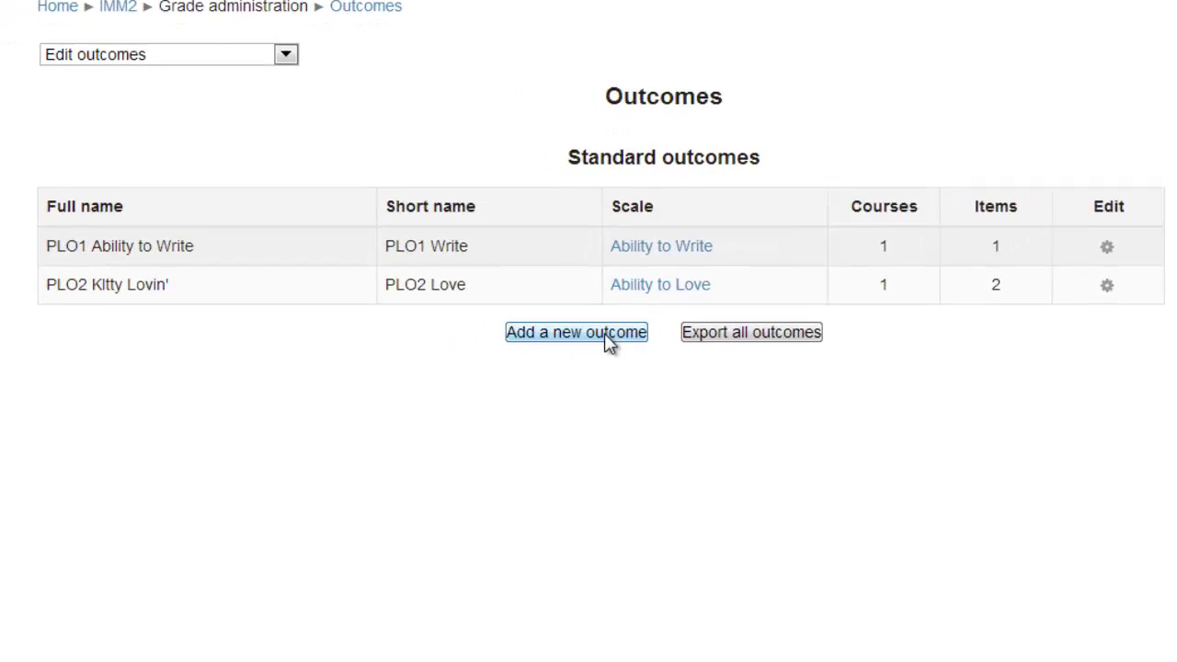
Add custom outcome HUM320 CLO4, 'Compare the play's text to its cinematic representation', on the Satisfaction scale.
{"action": "left_click", "coordinate": [471, 354]}
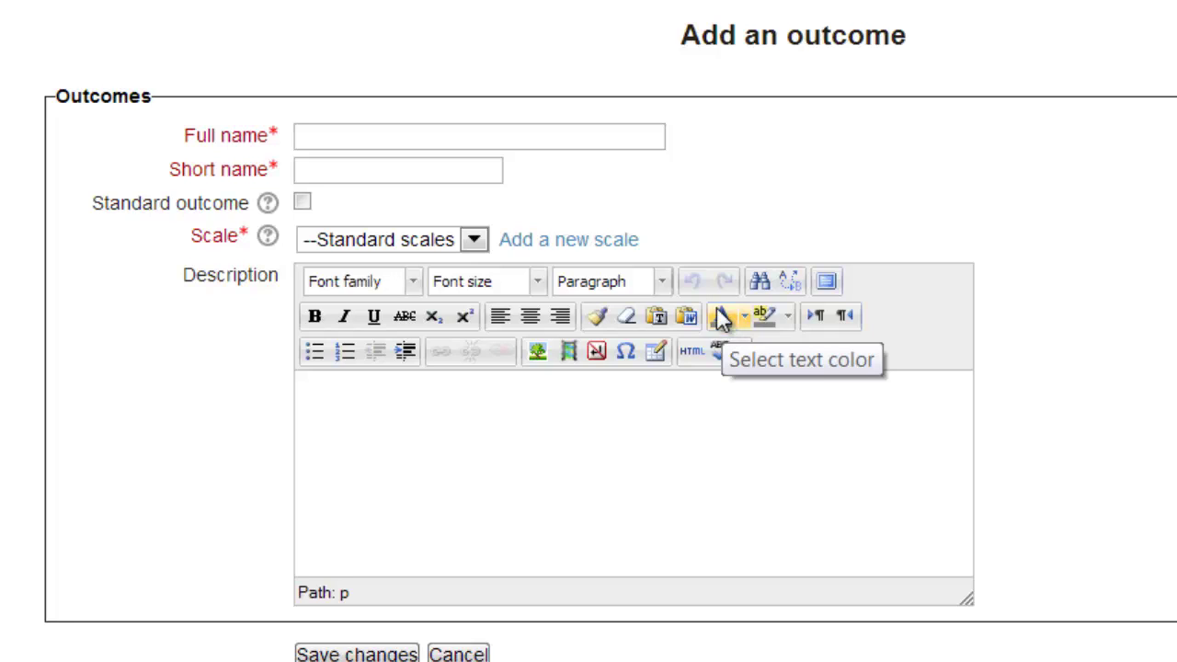
{"action": "left_click", "coordinate": [506, 138]}
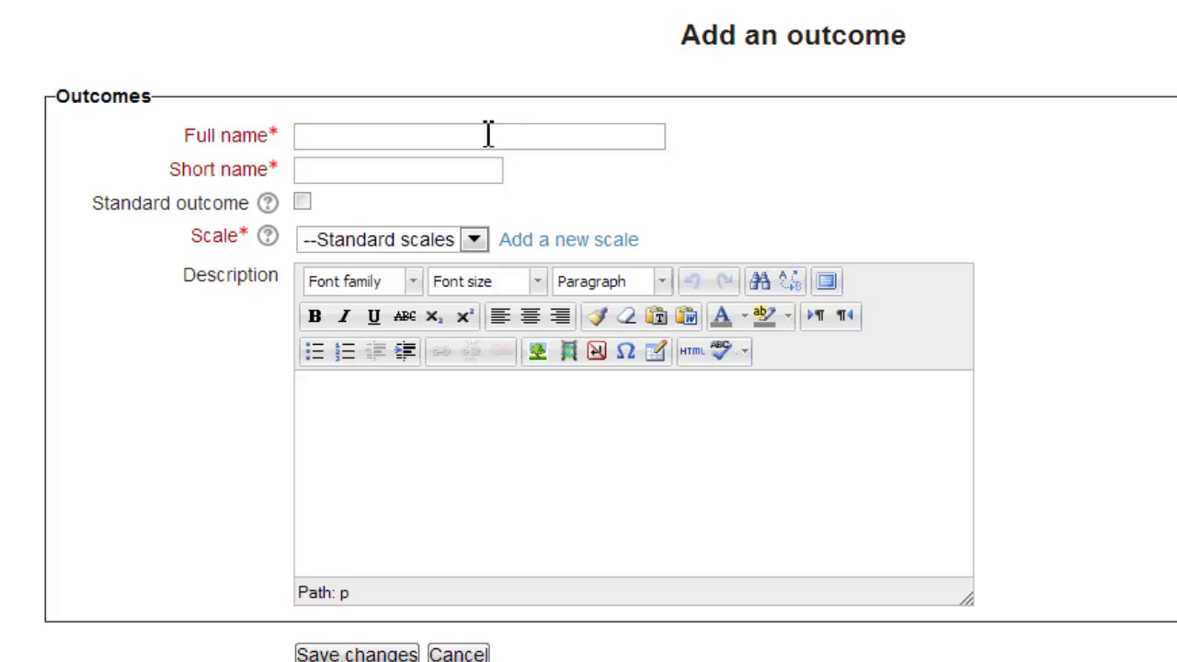
{"action": "left_click", "coordinate": [355, 146]}
{"action": "key", "text": "ctrl+v"}
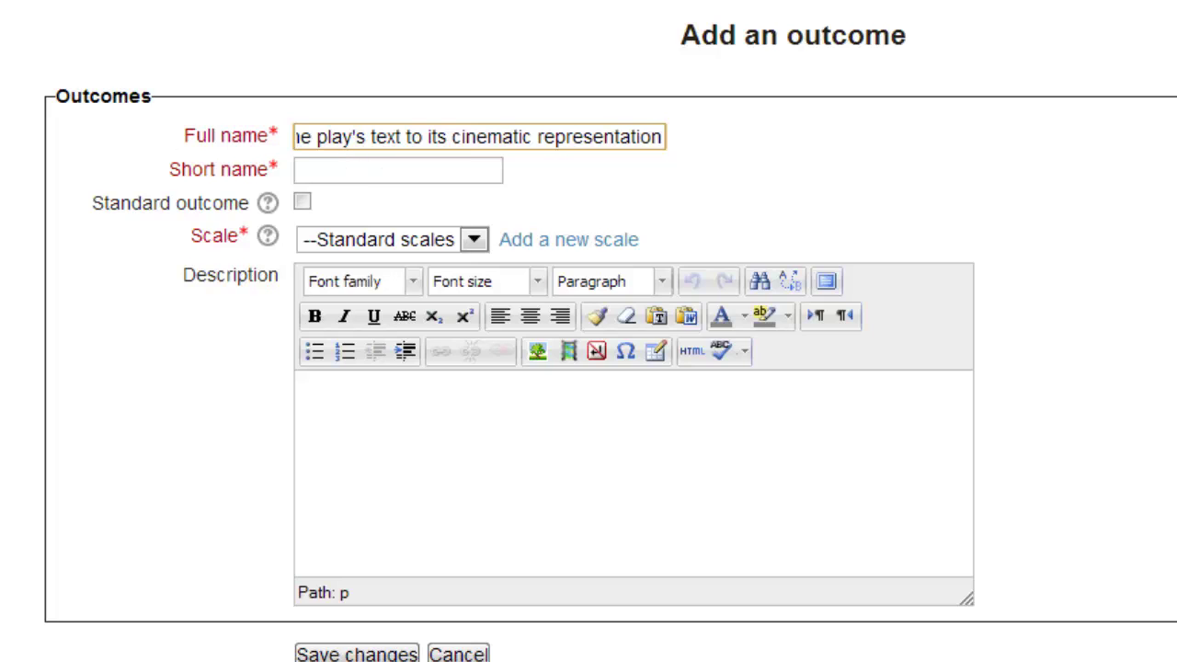
{"action": "key", "text": "Tab"}
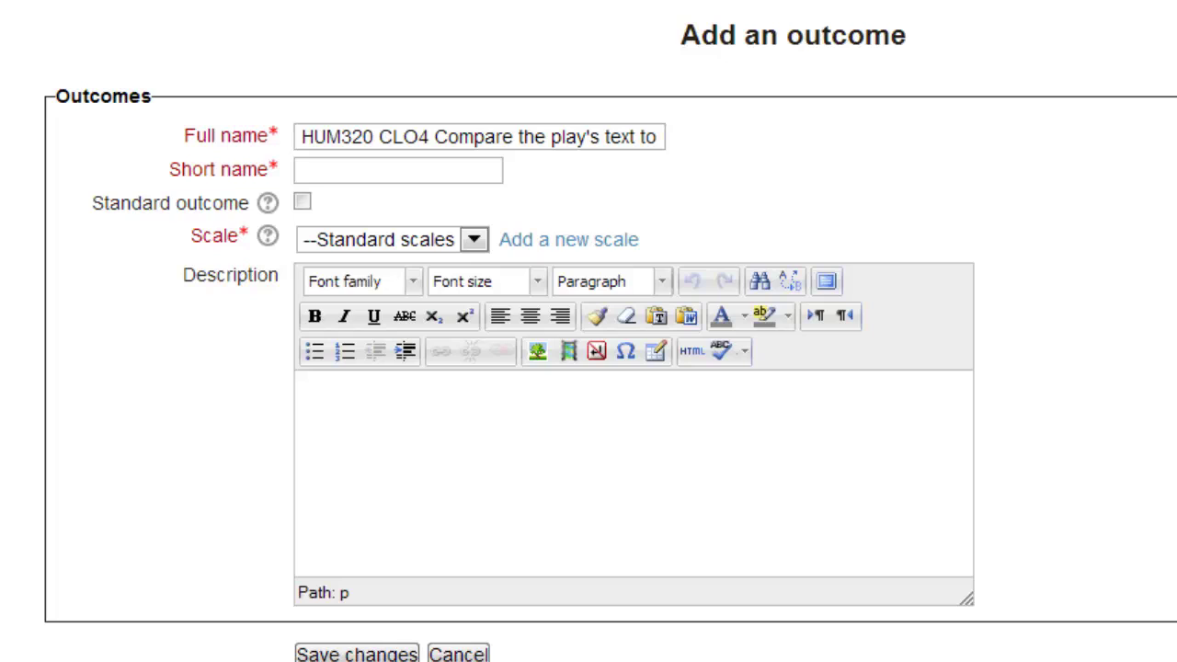
{"action": "left_click", "coordinate": [340, 169]}
{"action": "type", "text": "HUM320 CLO4"}
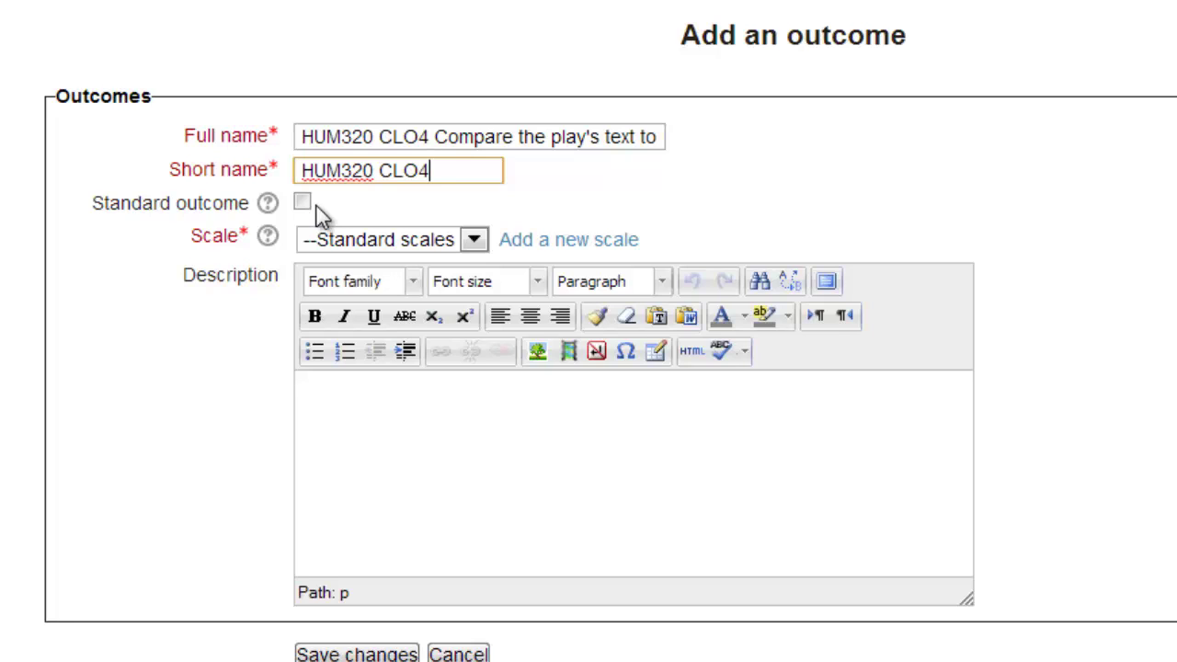
{"action": "left_click", "coordinate": [476, 241]}
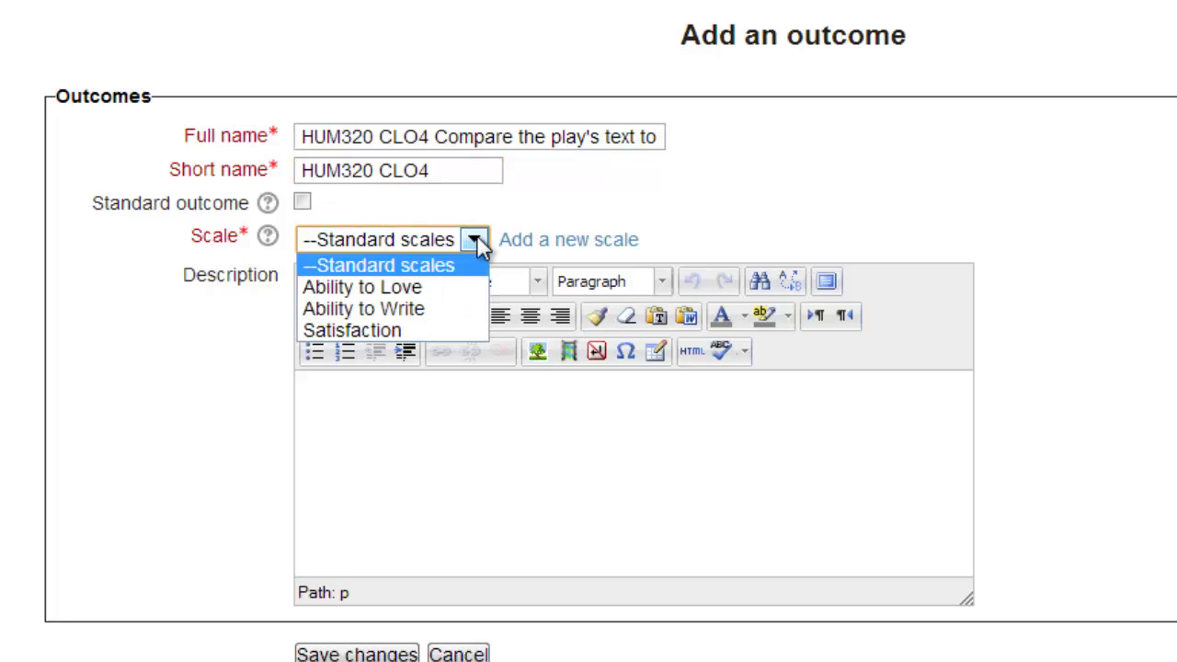
{"action": "left_click", "coordinate": [450, 333]}
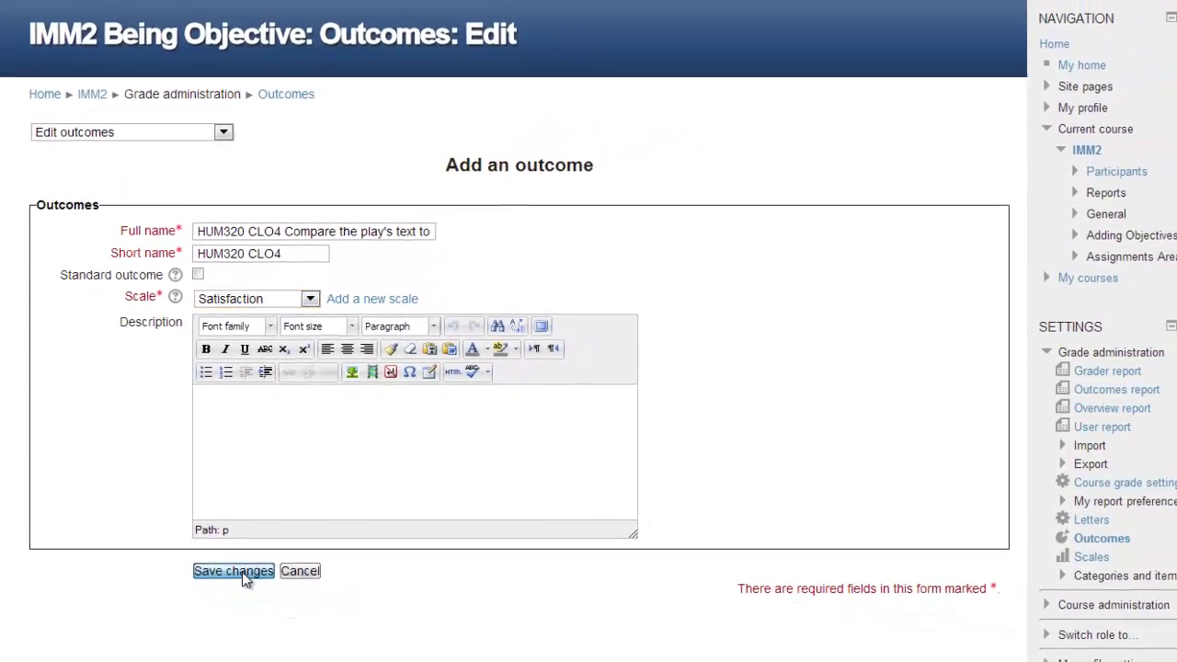
{"action": "left_click", "coordinate": [254, 580]}
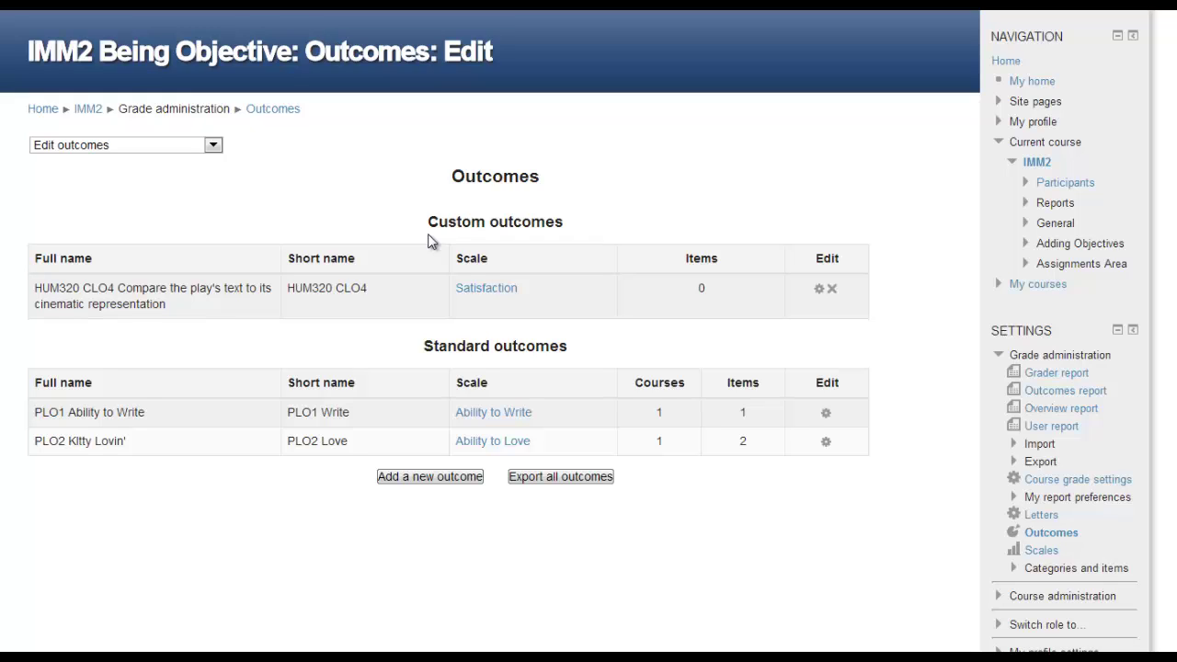
Turn editing on in the IMM2 course and add an assignment to the Adding Objectives section.
{"action": "left_click", "coordinate": [89, 112]}
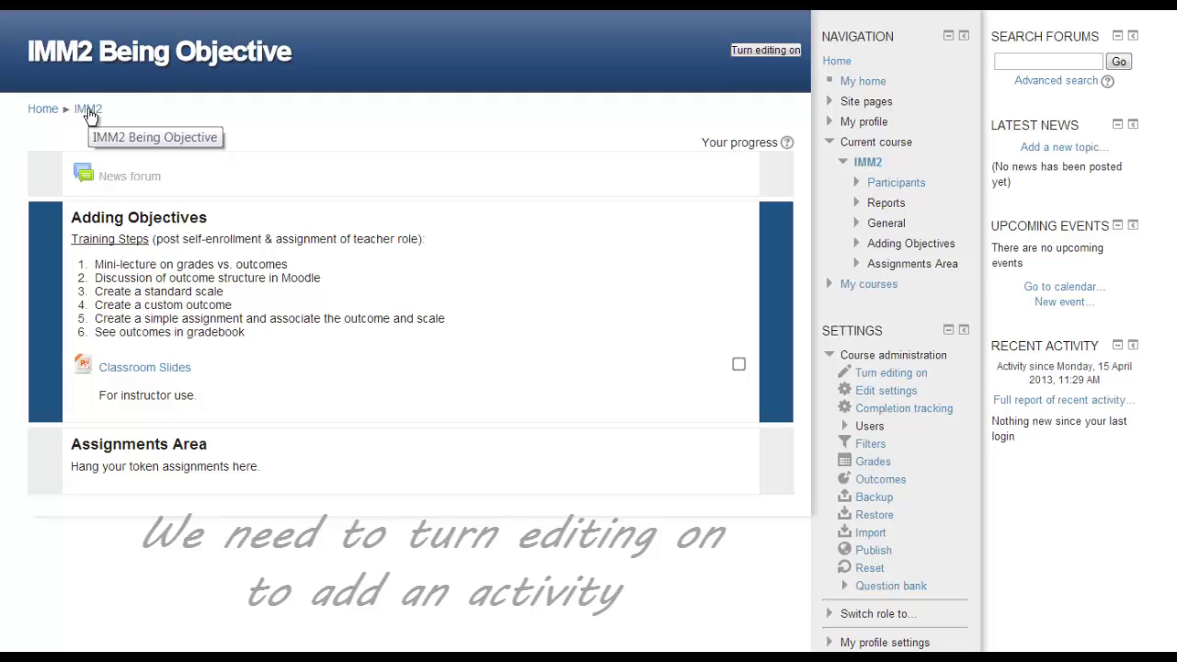
{"action": "left_click", "coordinate": [744, 52]}
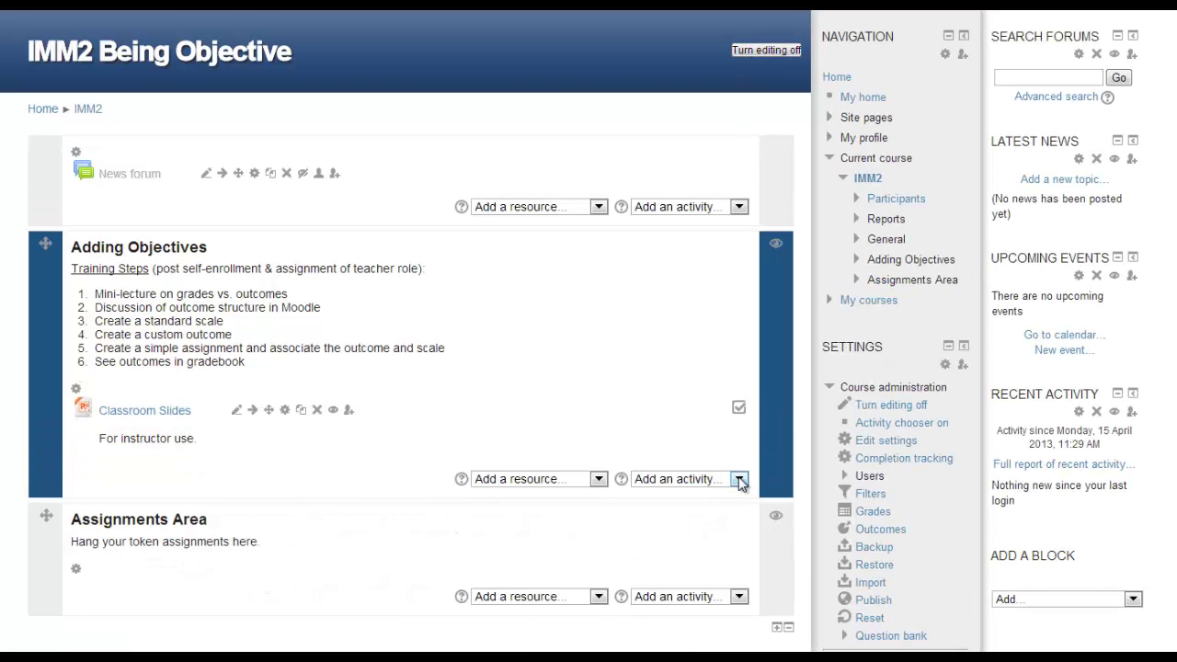
{"action": "left_click", "coordinate": [739, 479]}
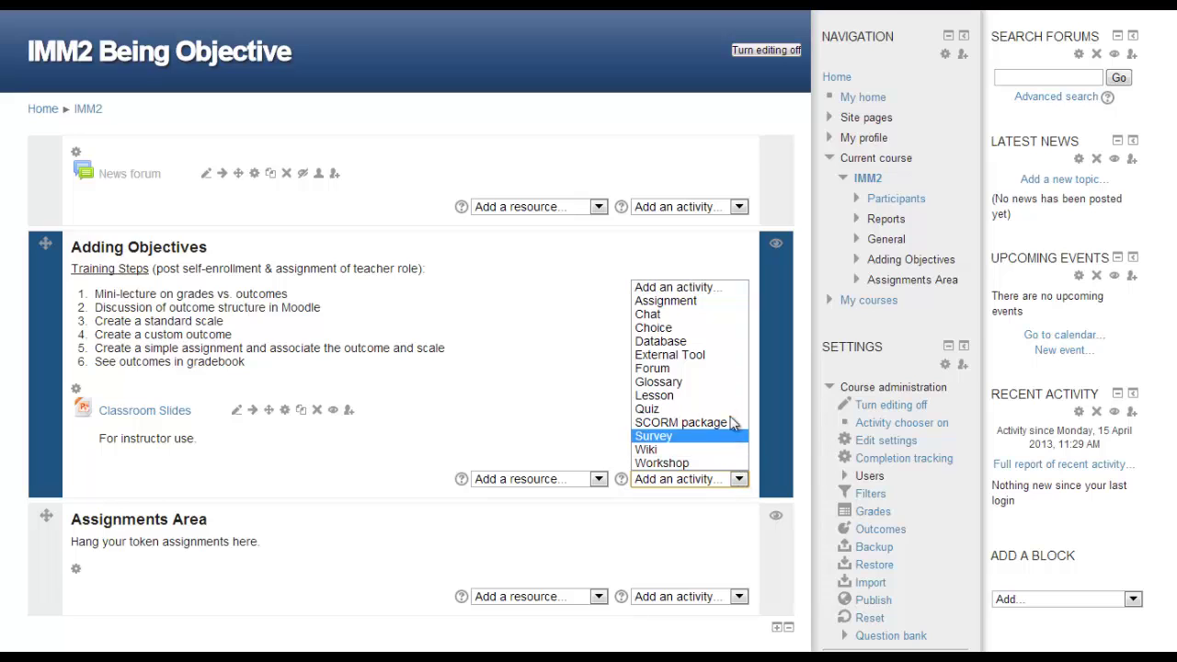
{"action": "left_click", "coordinate": [712, 301]}
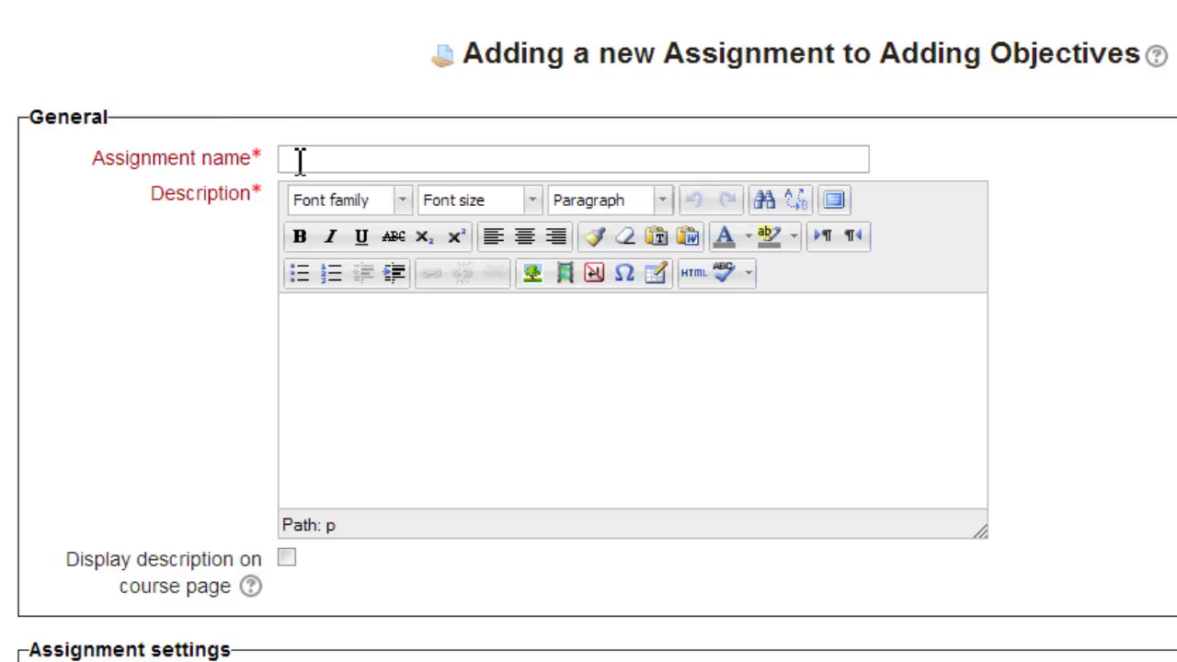
Name the assignment Text to Cinema Comparison, add its description, and save it.
{"action": "left_click", "coordinate": [300, 160]}
{"action": "type", "text": "Text to Cinema Comparison"}
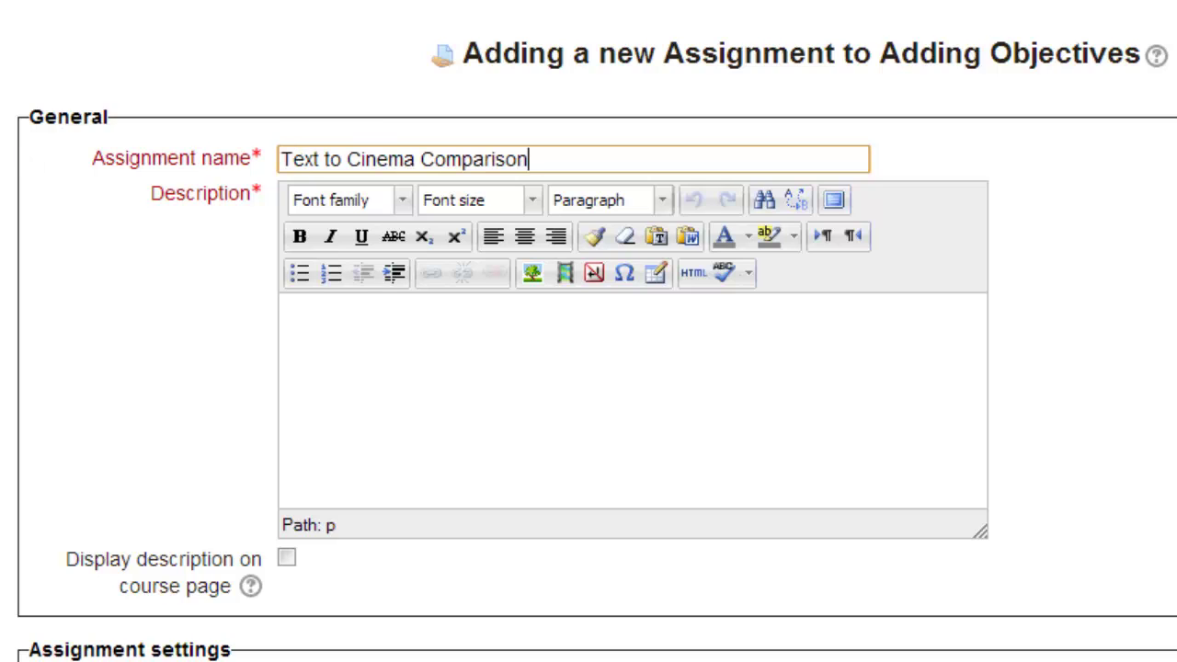
{"action": "key", "text": "Tab"}
{"action": "left_click", "coordinate": [300, 320]}
{"action": "type", "text": "Compare the written text to its cinematic representation..."}
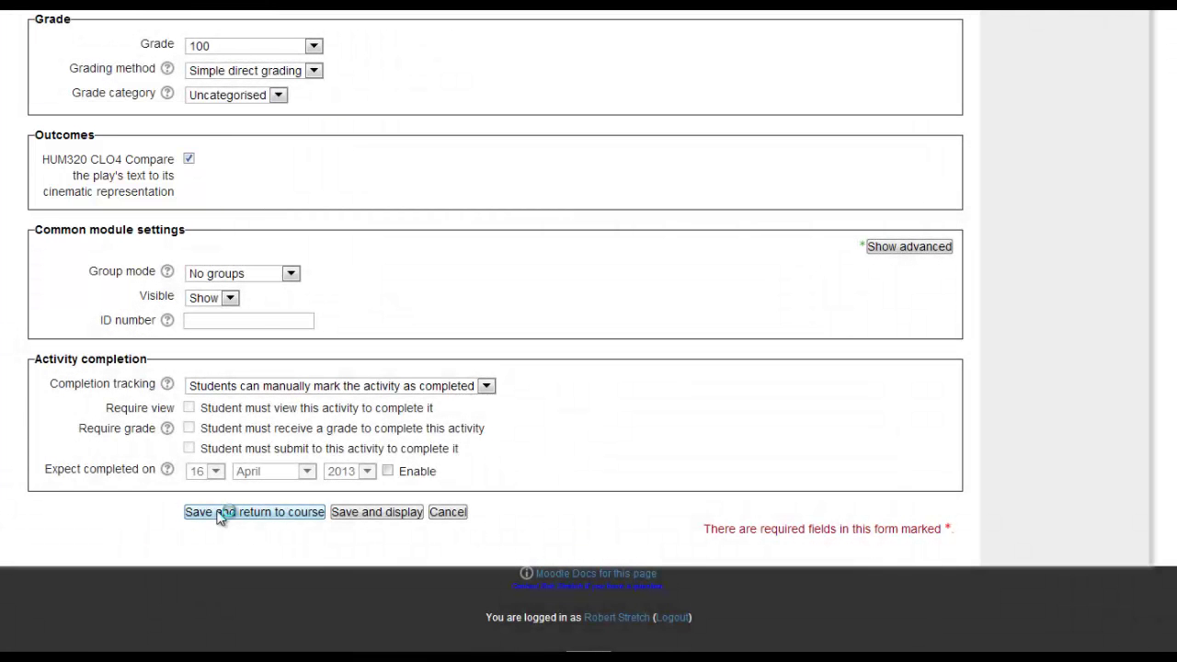
{"action": "left_click", "coordinate": [221, 515]}
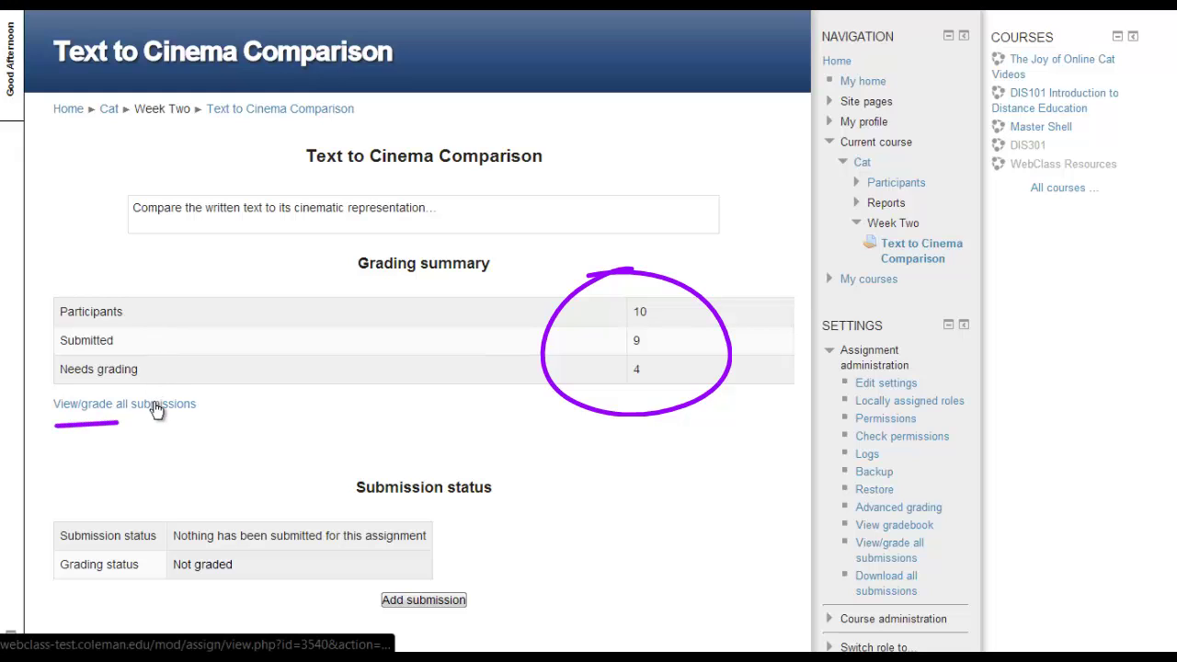
Go to the Text to Cinema Comparison assignment to reach its submissions.
{"action": "left_click", "coordinate": [156, 406]}
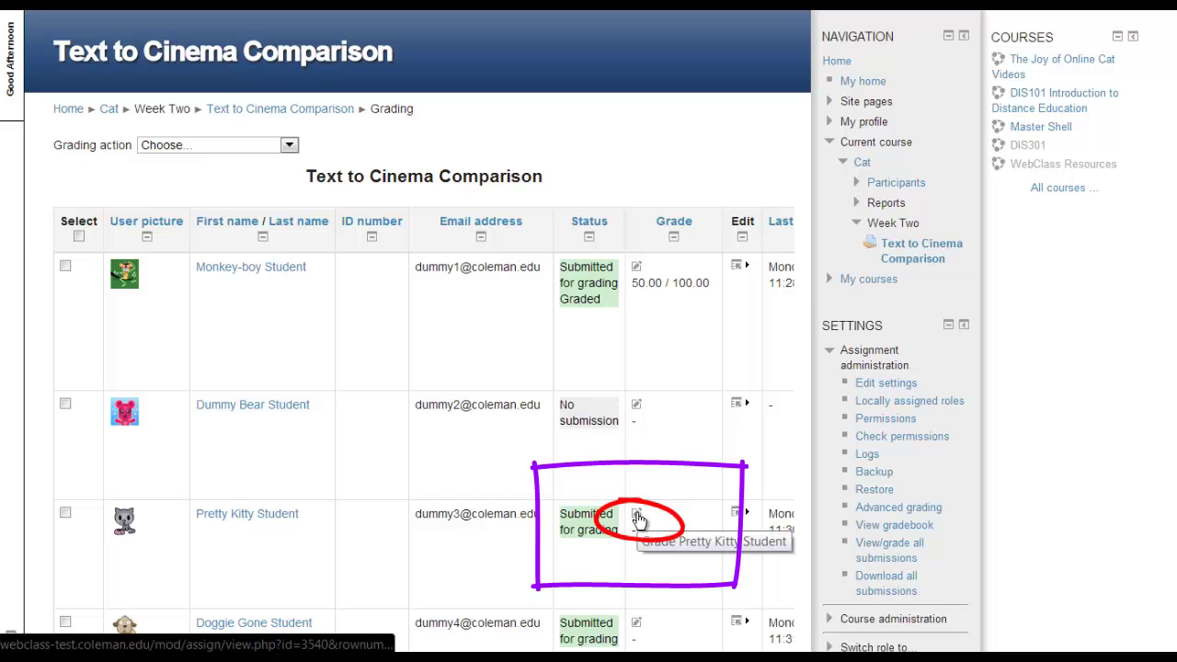
Enter a grade of 80 out of 100 on the third student's submission.
{"action": "left_click", "coordinate": [640, 521]}
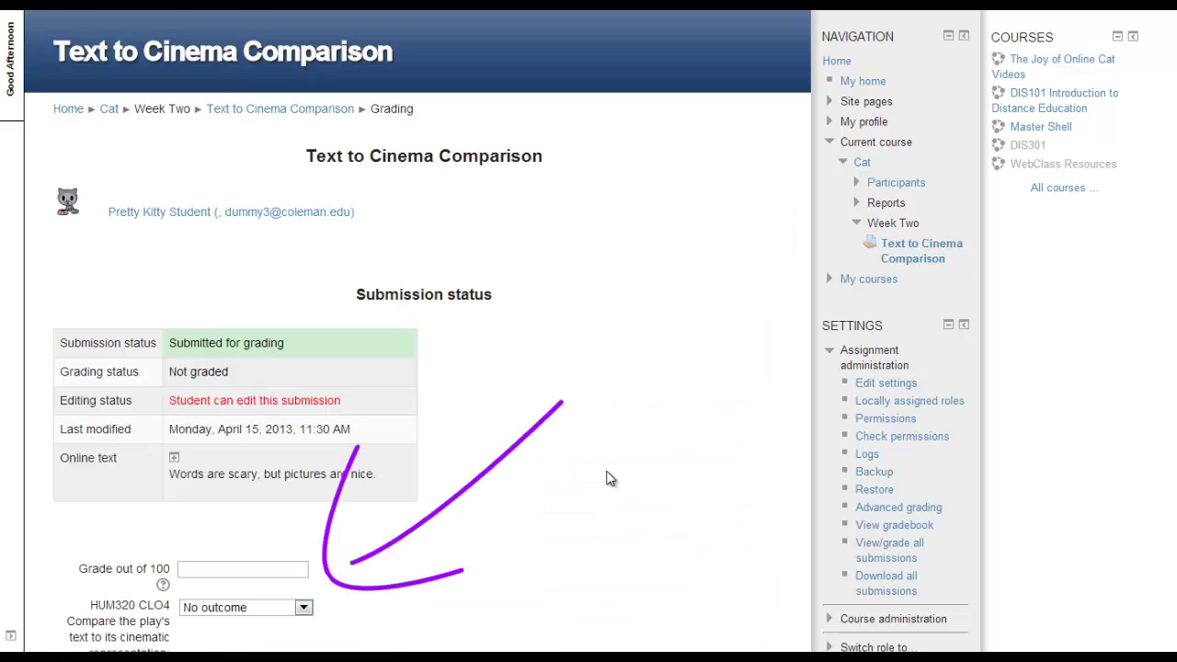
{"action": "scroll", "coordinate": [607, 478], "scroll_direction": "down", "scroll_amount": 3}
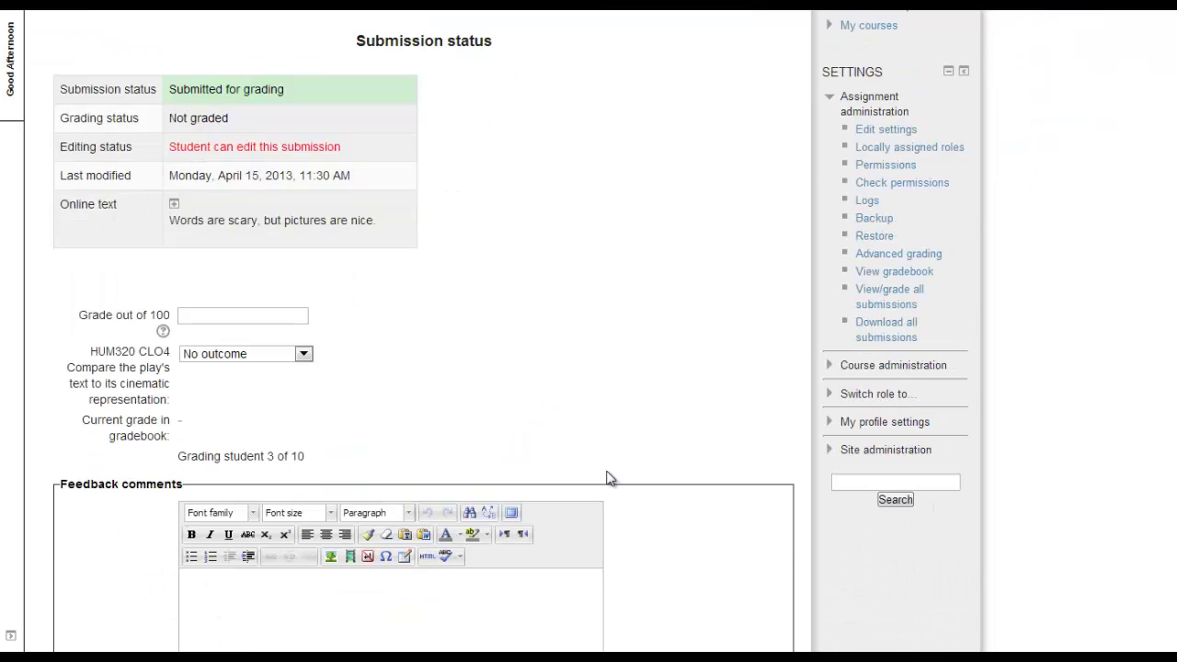
{"action": "left_click", "coordinate": [279, 314]}
{"action": "type", "text": "80"}
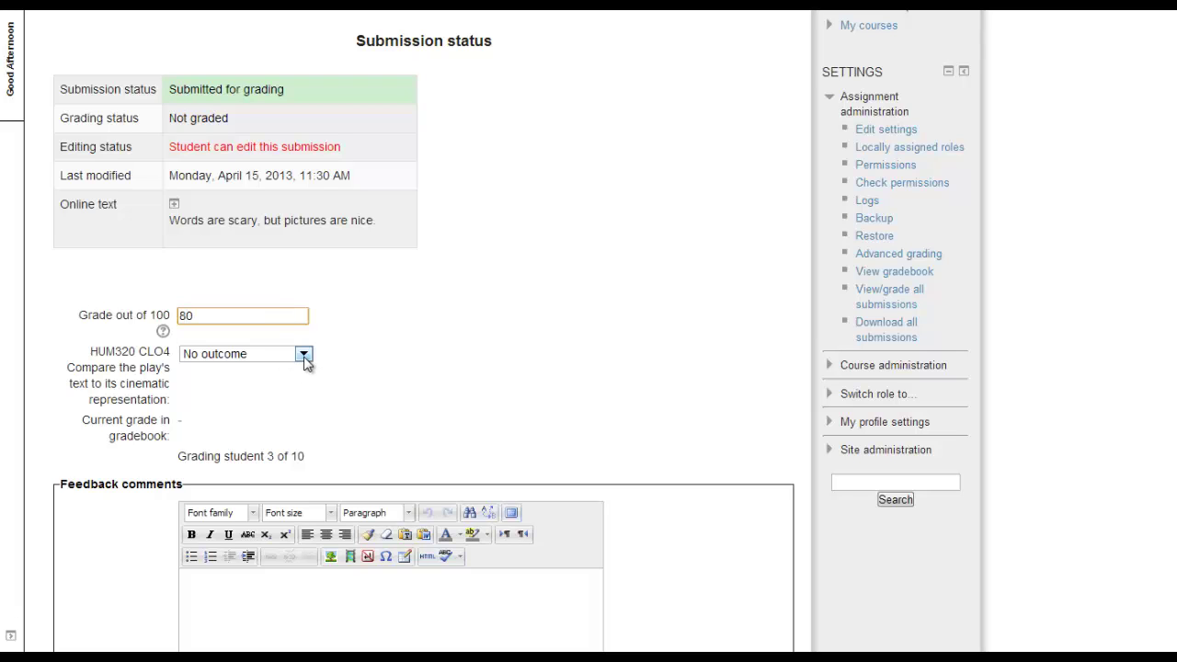
{"action": "left_click", "coordinate": [305, 357]}
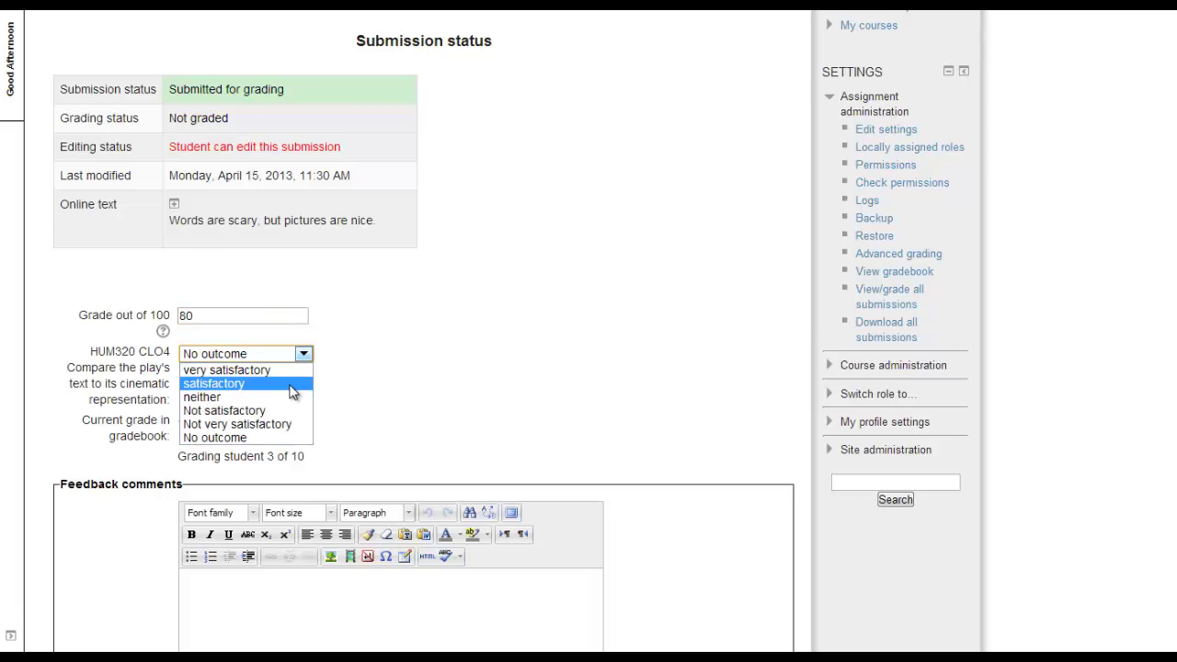
Rate the HUM320 CLO4 outcome satisfactory and check the Final grade and Outcomes columns.
{"action": "left_click", "coordinate": [290, 386]}
{"action": "scroll", "coordinate": [206, 473], "scroll_direction": "right", "scroll_amount": 3}
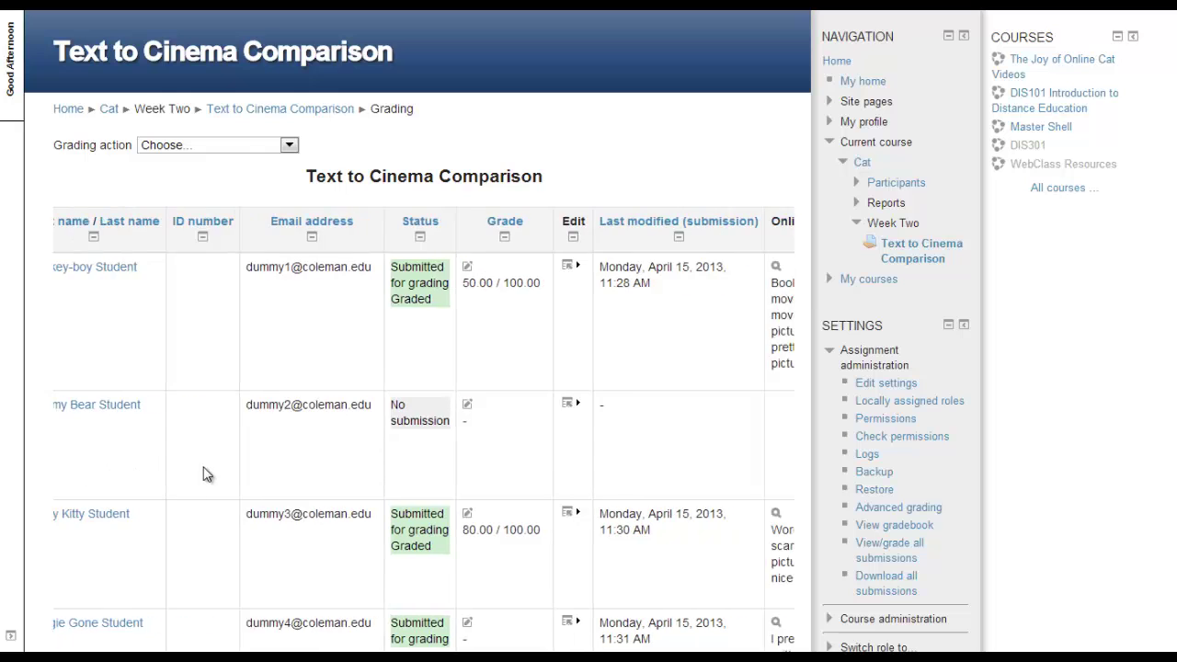
{"action": "scroll", "coordinate": [206, 474], "scroll_direction": "right", "scroll_amount": 5}
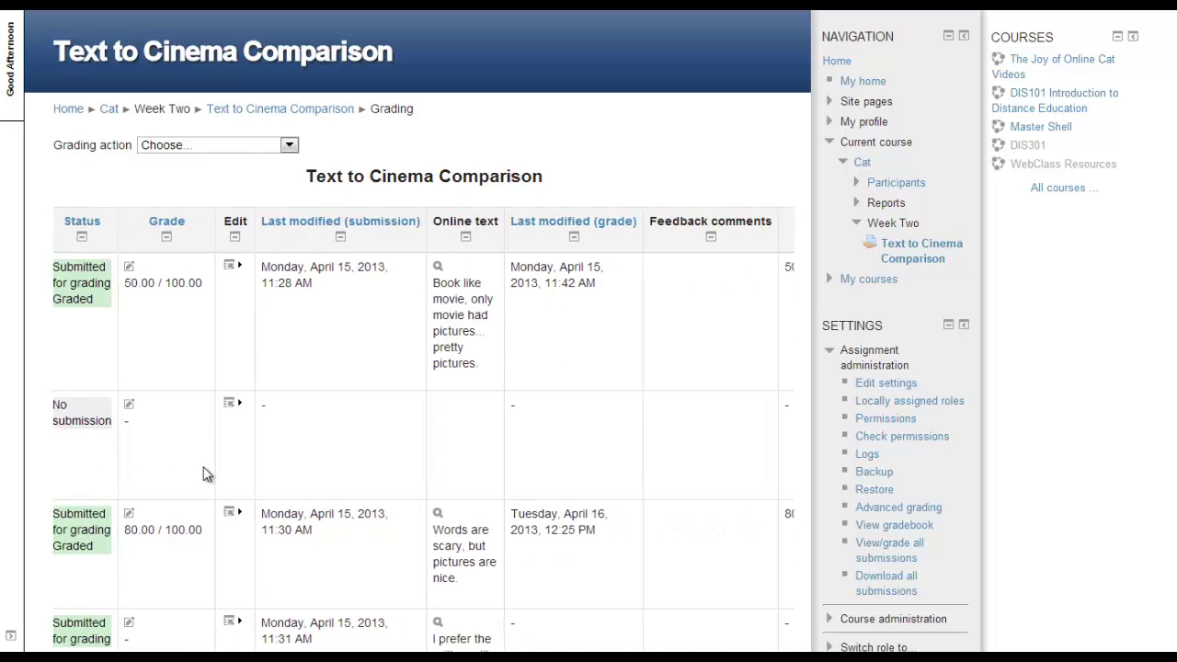
{"action": "scroll", "coordinate": [206, 474], "scroll_direction": "right", "scroll_amount": 3}
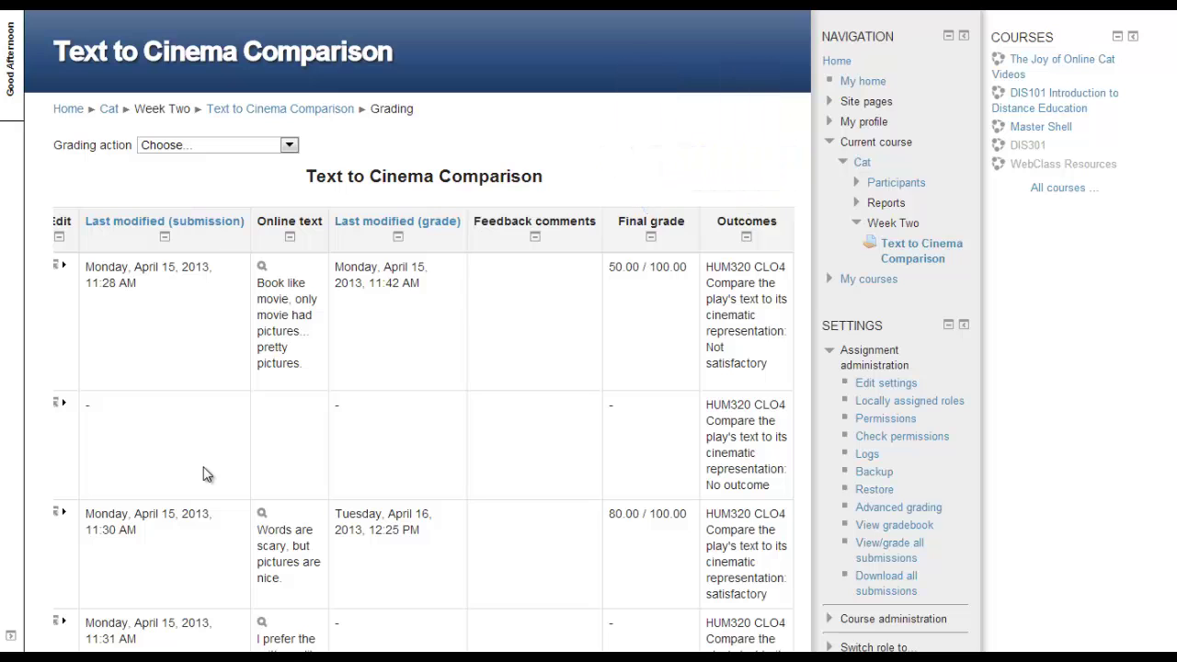
{"action": "left_click", "coordinate": [294, 144]}
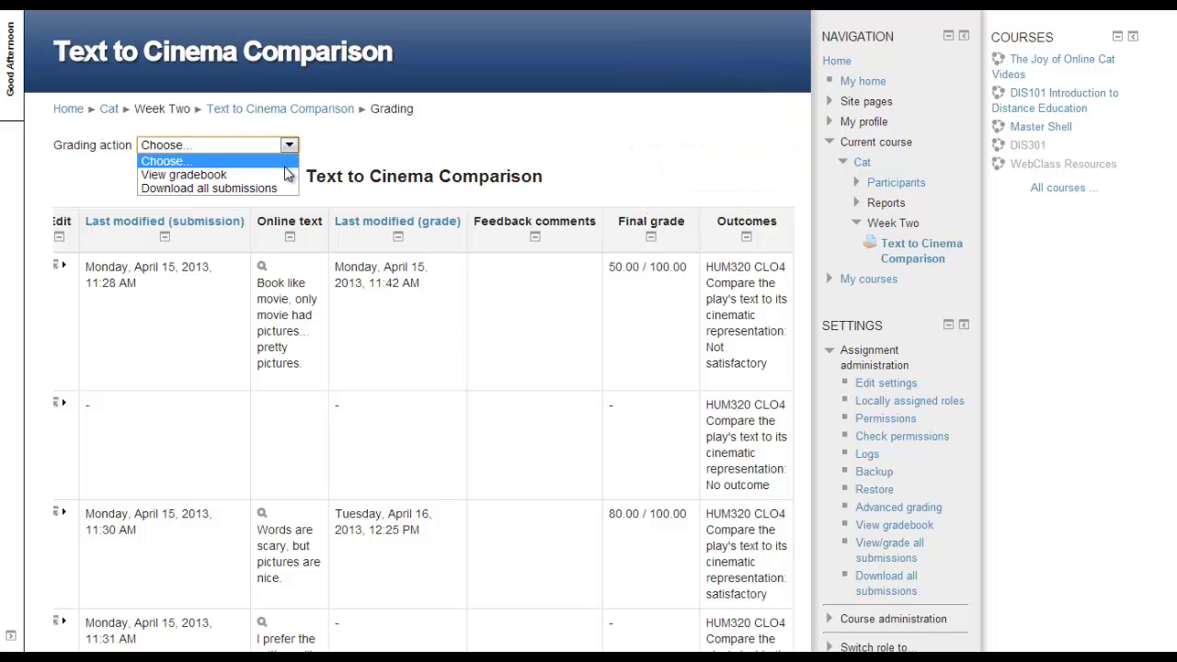
Go to the course gradebook and browse the report menu for the Excel spreadsheet export.
{"action": "left_click", "coordinate": [285, 179]}
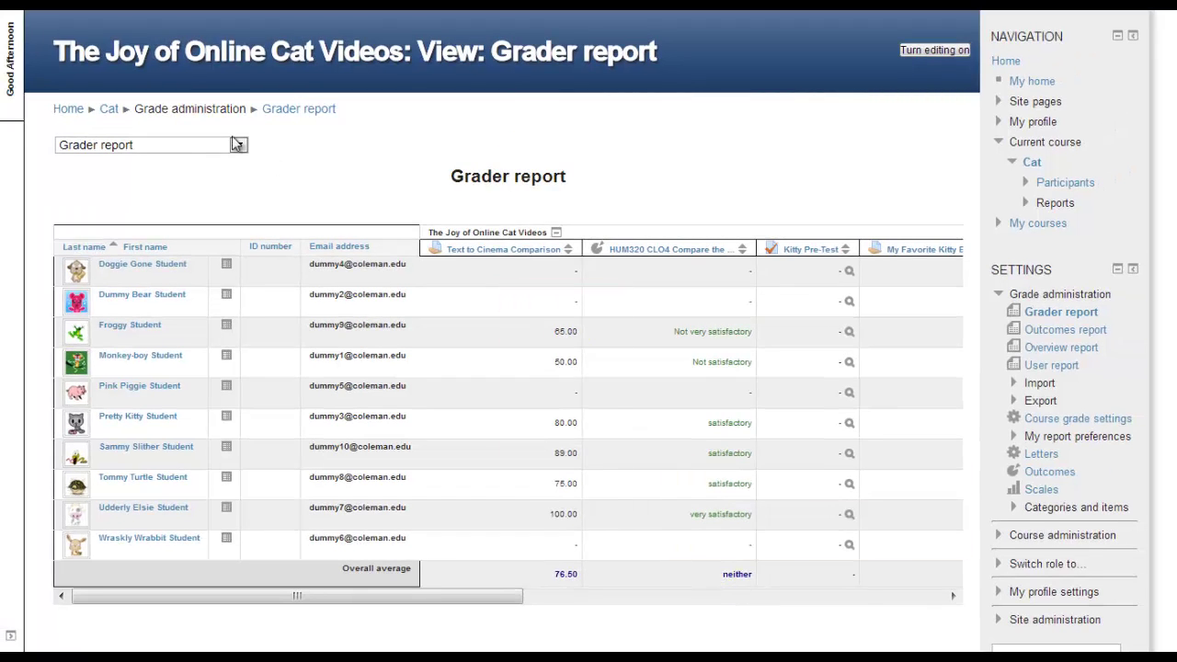
{"action": "left_click", "coordinate": [238, 147]}
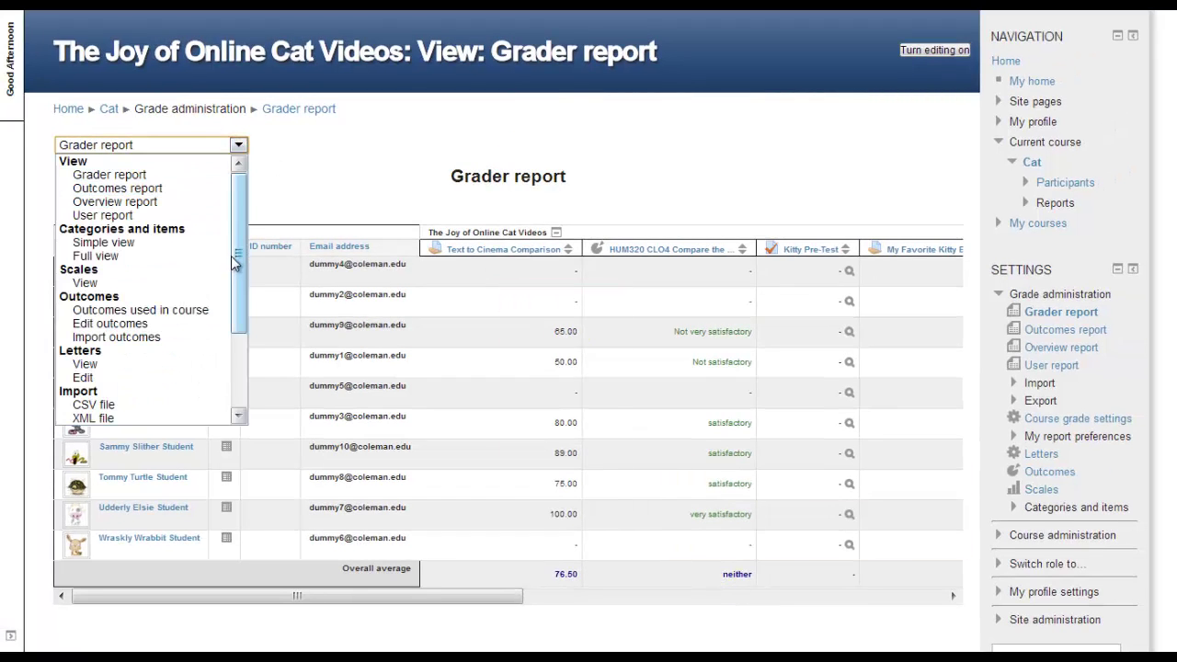
{"action": "scroll", "coordinate": [201, 340], "scroll_direction": "down", "scroll_amount": 2}
{"action": "scroll", "coordinate": [200, 341], "scroll_direction": "down", "scroll_amount": 1}
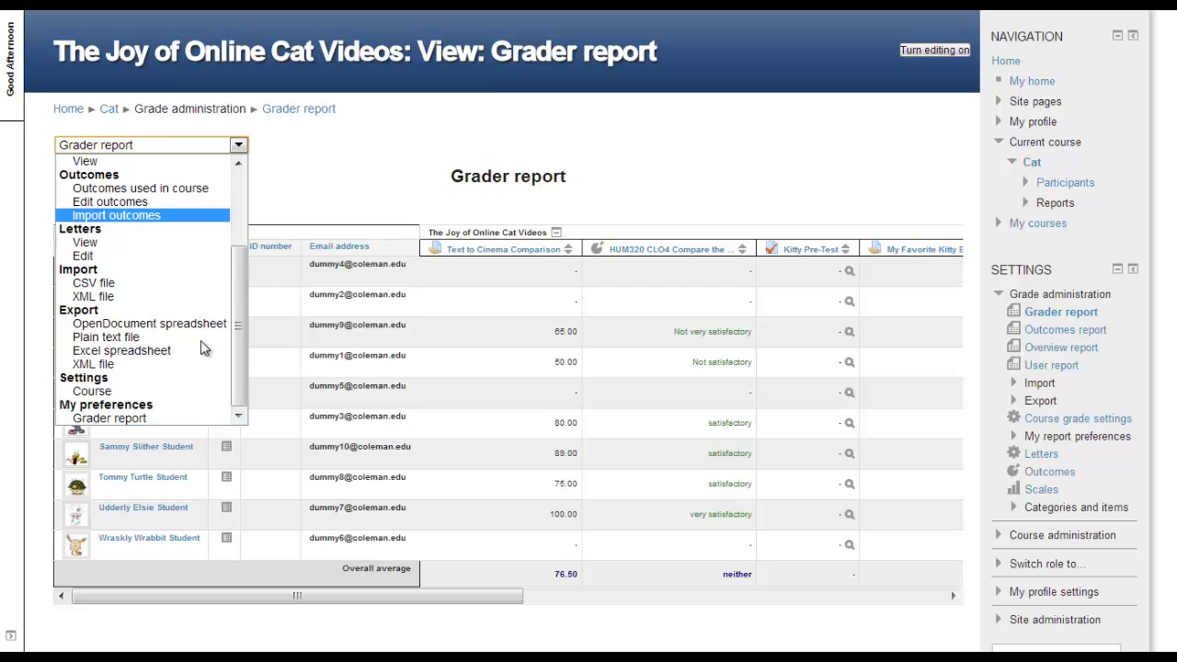
Export to Excel with only the Text to Cinema Comparison grade and HUM320 CLO4 outcome, then preview.
{"action": "left_click", "coordinate": [191, 352]}
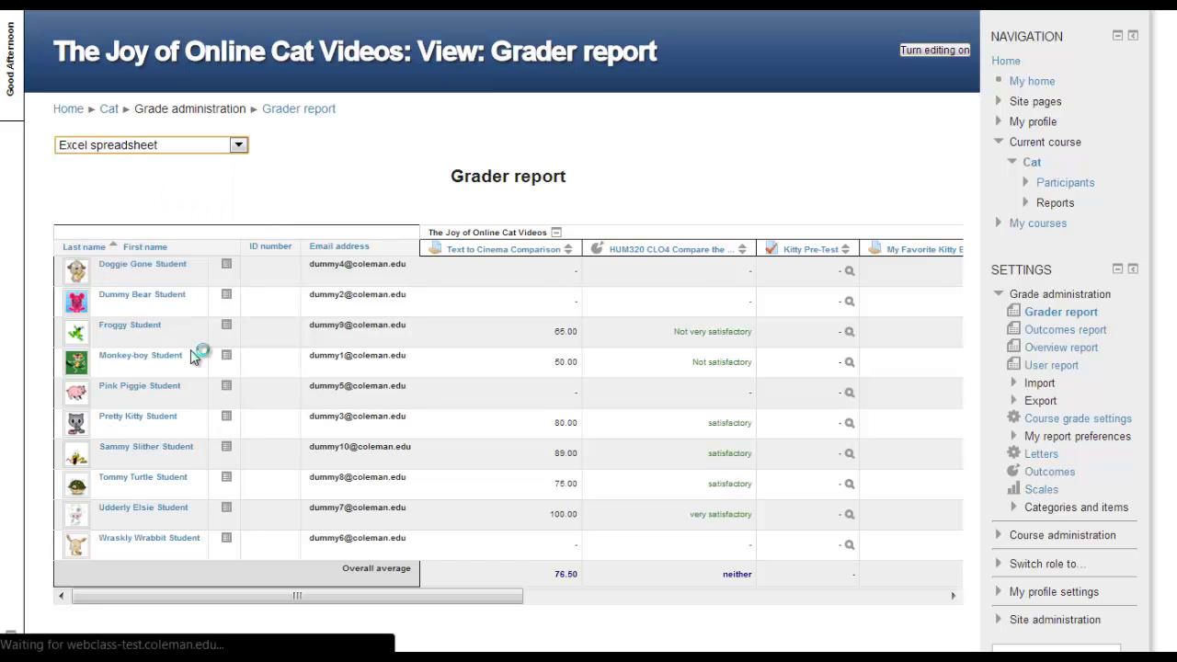
{"action": "scroll", "coordinate": [193, 357], "scroll_direction": "down", "scroll_amount": 5}
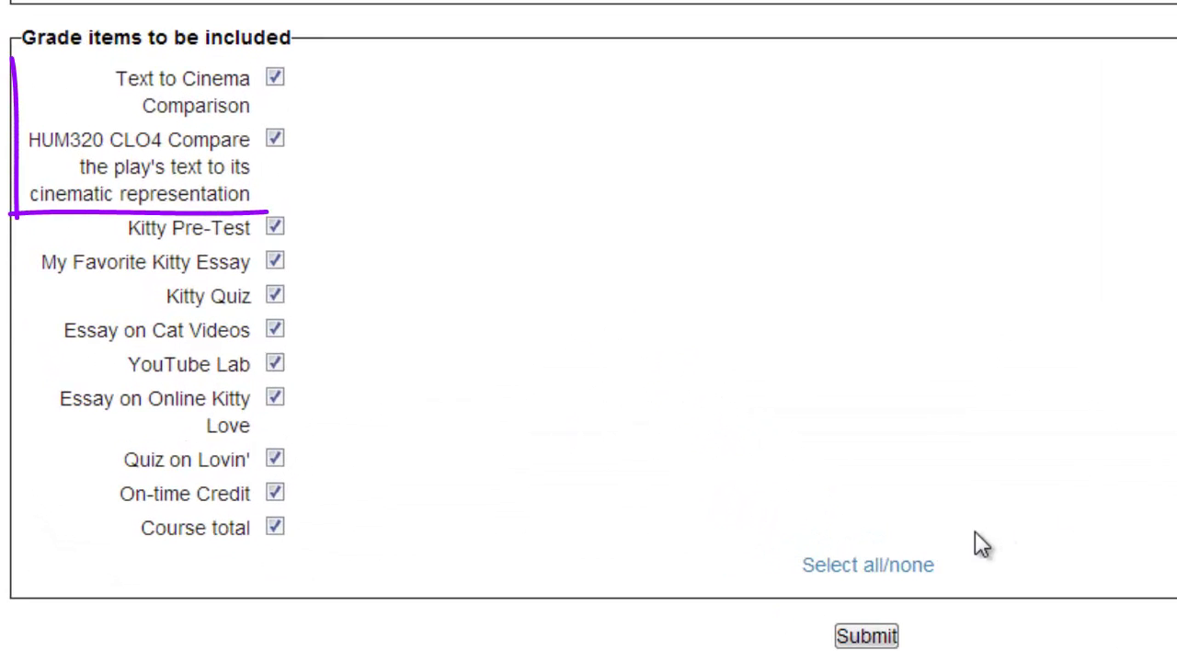
{"action": "left_click", "coordinate": [912, 567]}
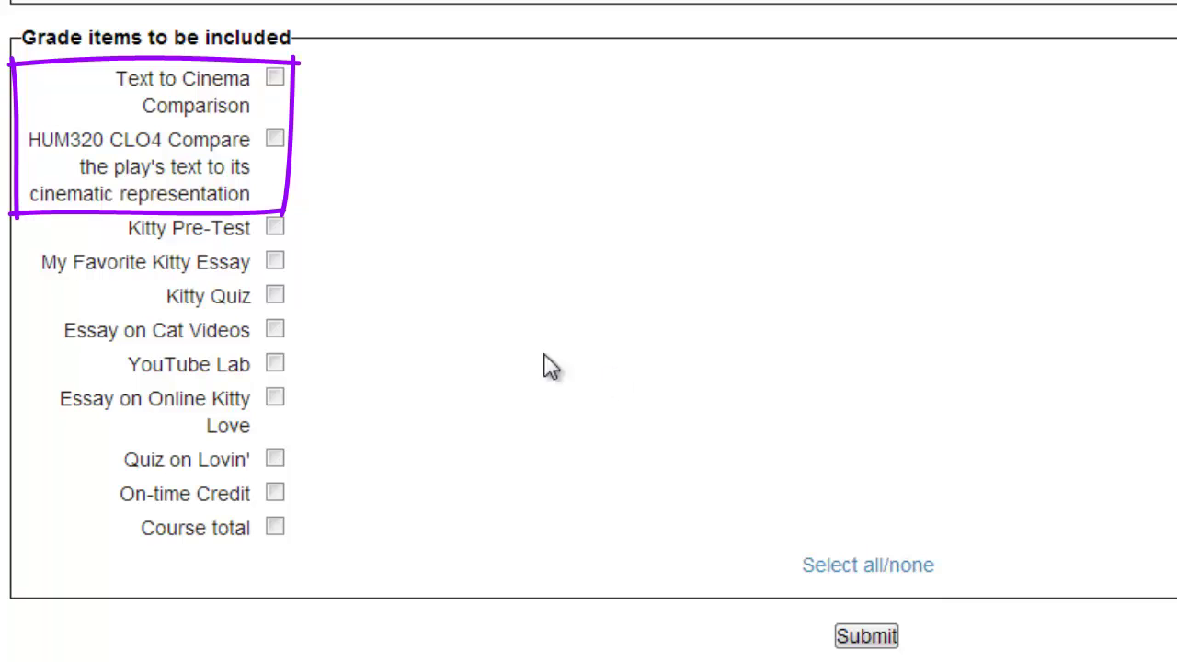
{"action": "left_click", "coordinate": [275, 81]}
{"action": "left_click", "coordinate": [277, 143]}
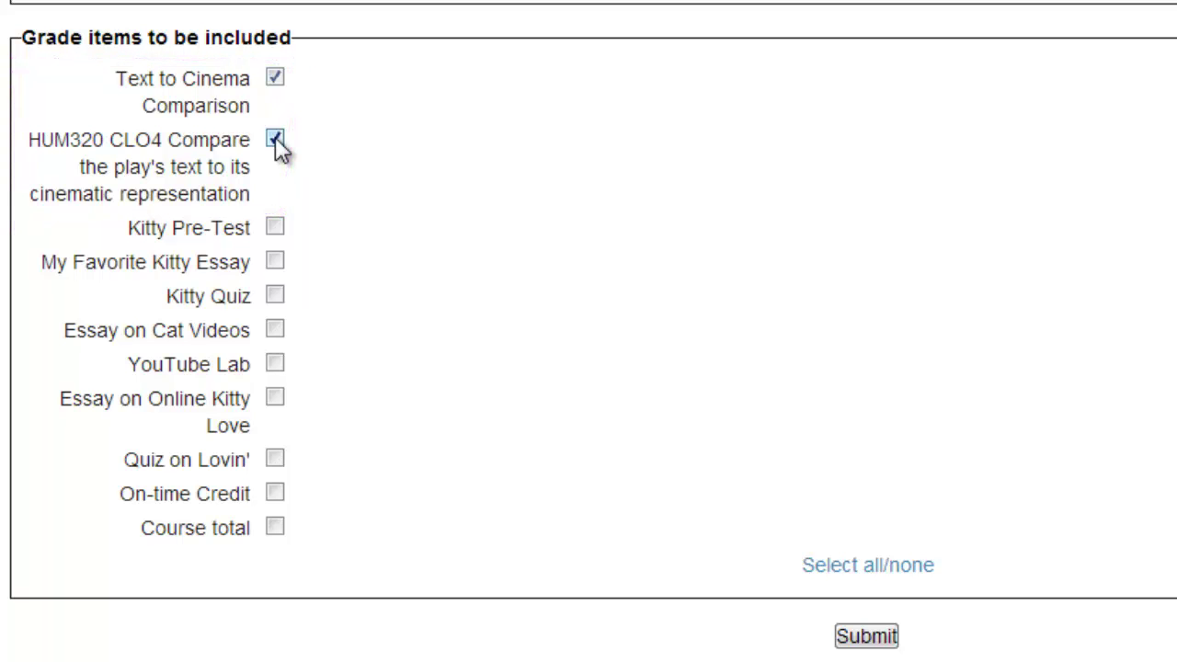
{"action": "left_click", "coordinate": [869, 639]}
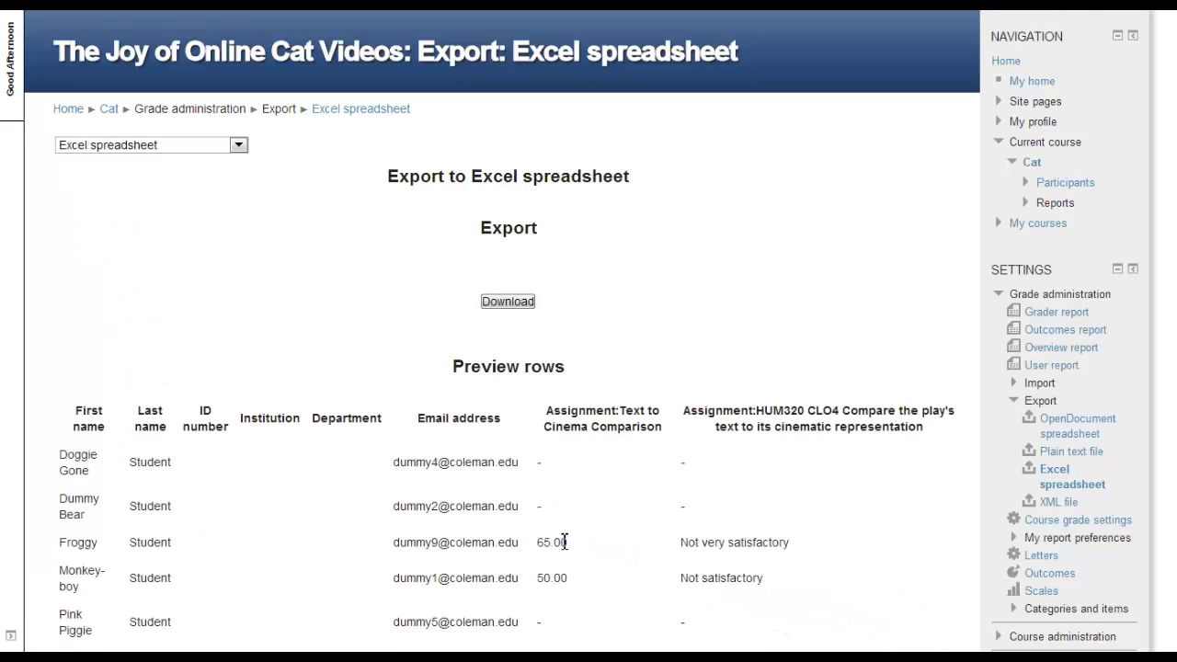
{"action": "scroll", "coordinate": [564, 543], "scroll_direction": "down", "scroll_amount": 1}
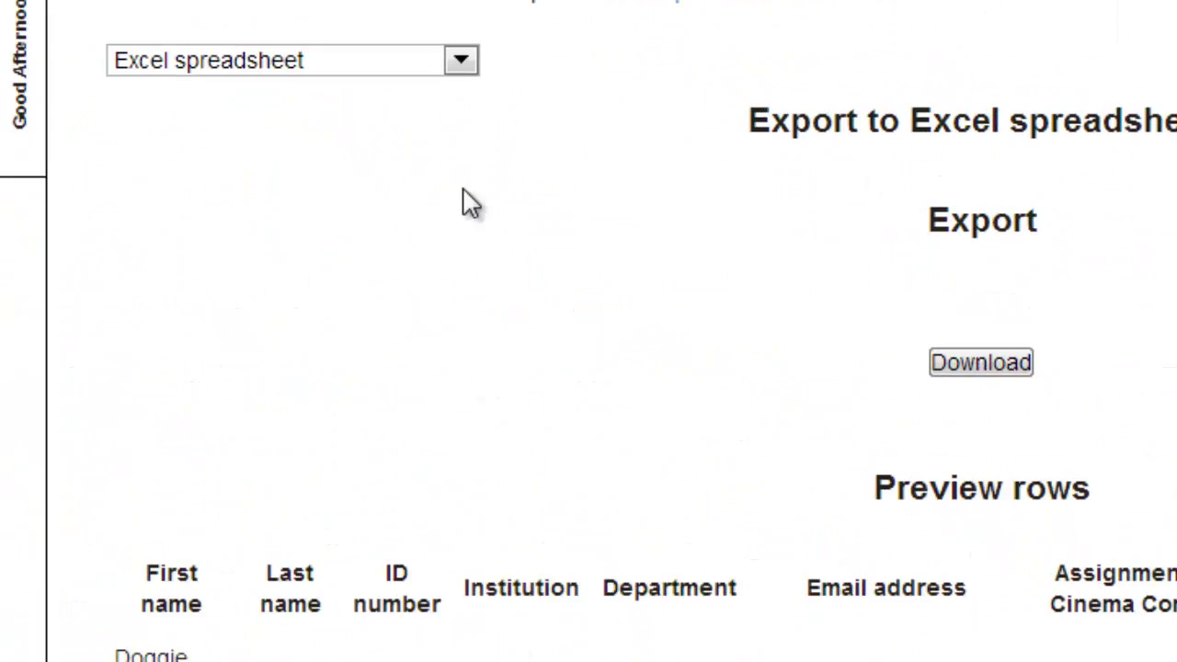
Expand the Excel spreadsheet dropdown to list the available grade reports and export formats.
{"action": "left_click", "coordinate": [460, 61]}
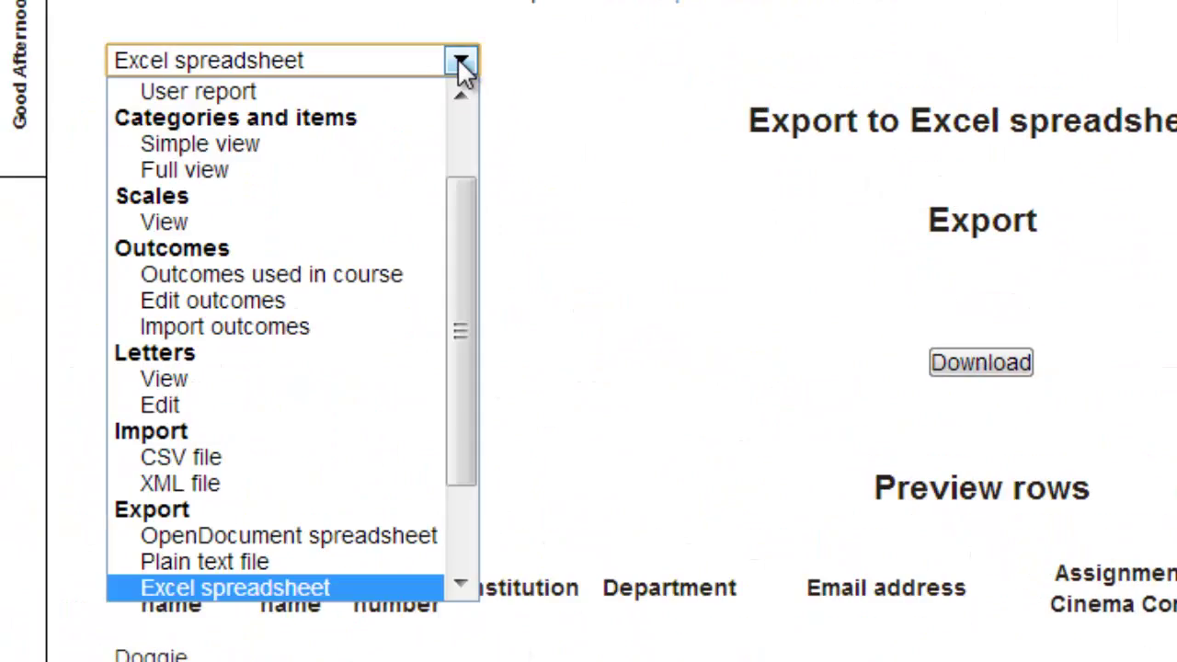